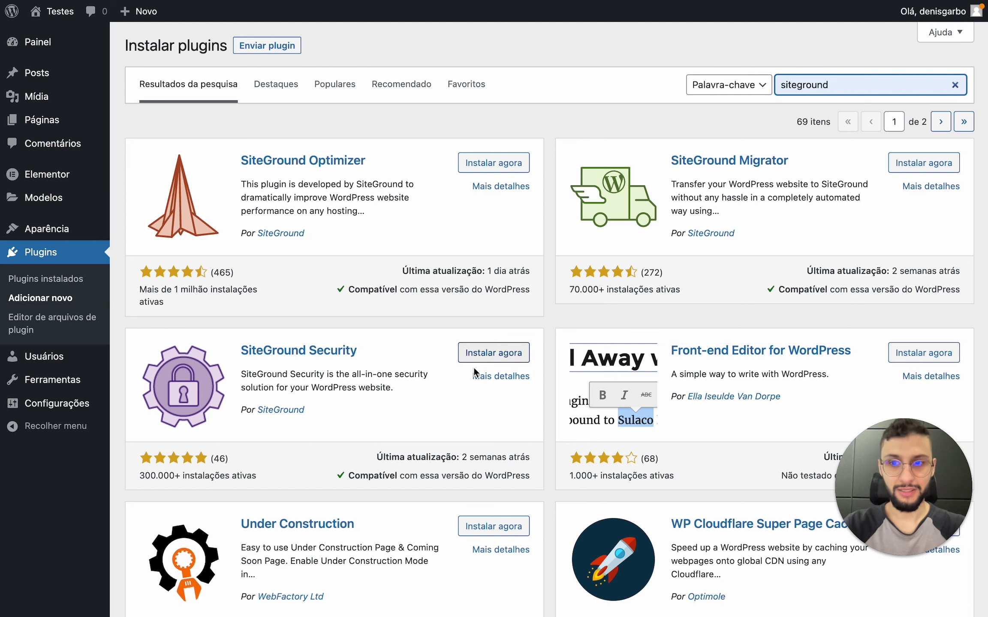
- Install and activate the SiteGround Security plugin, and open its dashboard to look over the available sections
left_click(487, 358)
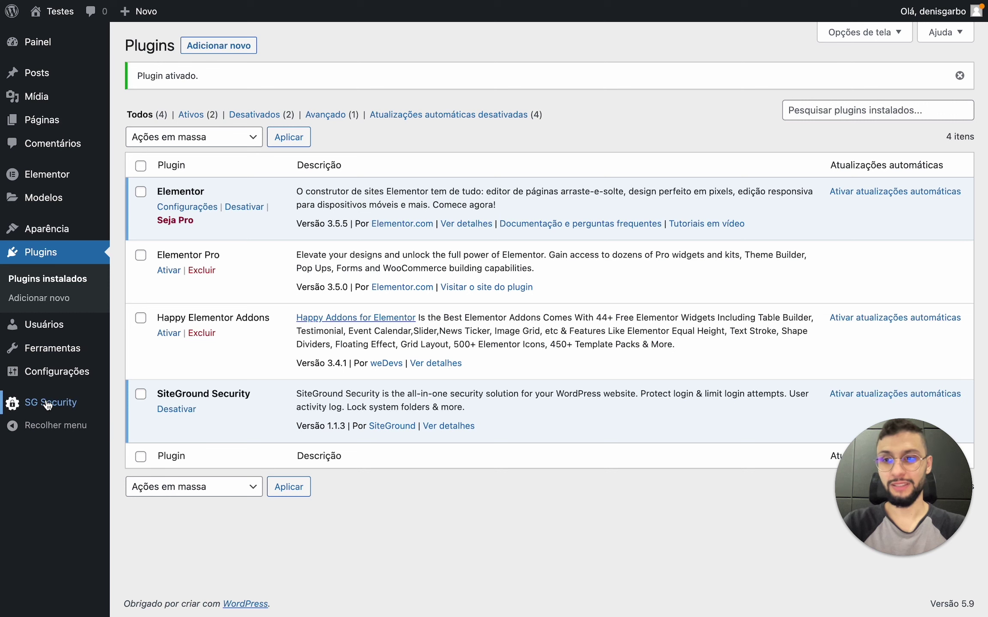
mouse_move(68, 403)
left_click(157, 408)
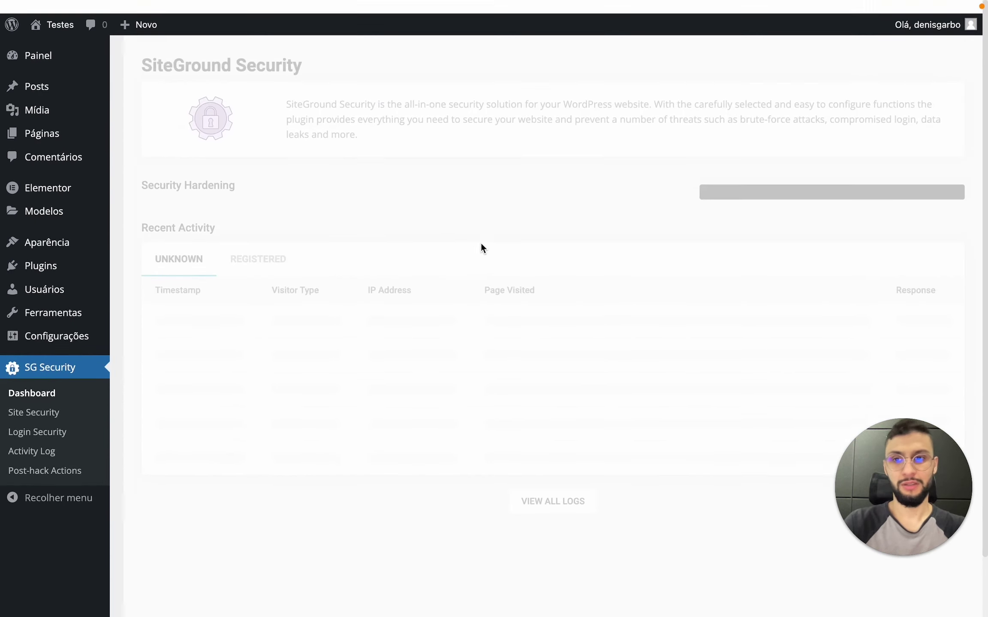
scroll(480, 241, "down", 4)
scroll(480, 241, "up", 4)
scroll(461, 220, "down", 10)
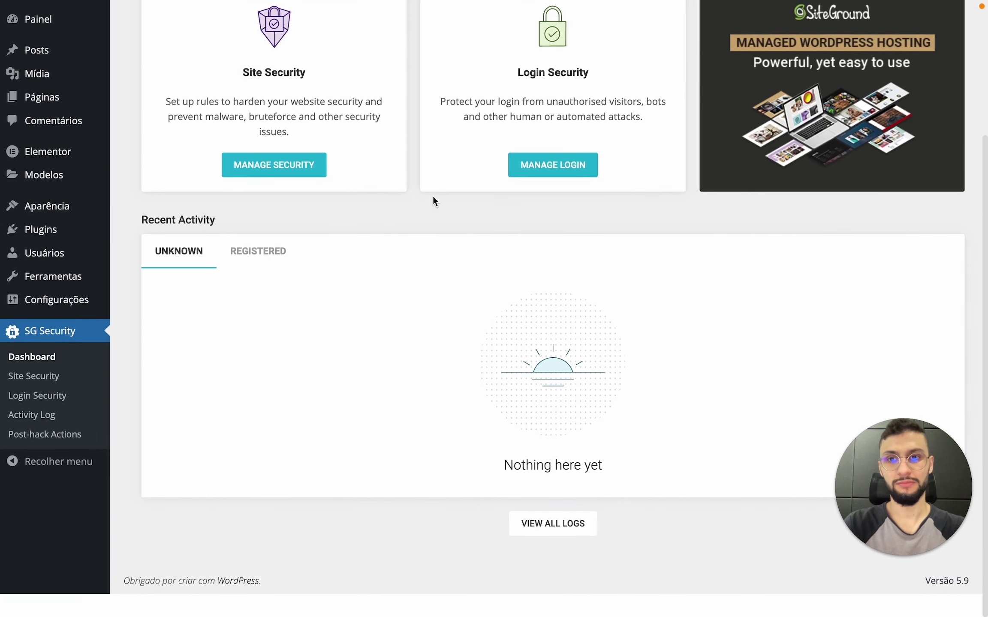
scroll(433, 197, "up", 10)
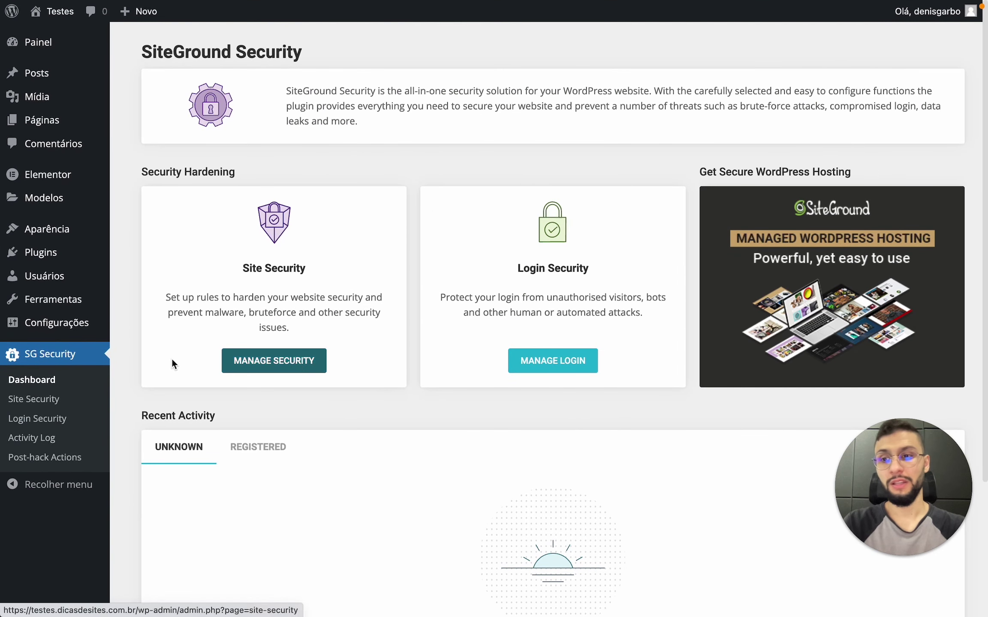
- In Site Security, switch off Lock and Protect System Folders, Hide WordPress Version, Disable Themes & Plugins Editor, Disable XML-RPC, HSTS and Advanced XSS Protection
left_click(52, 405)
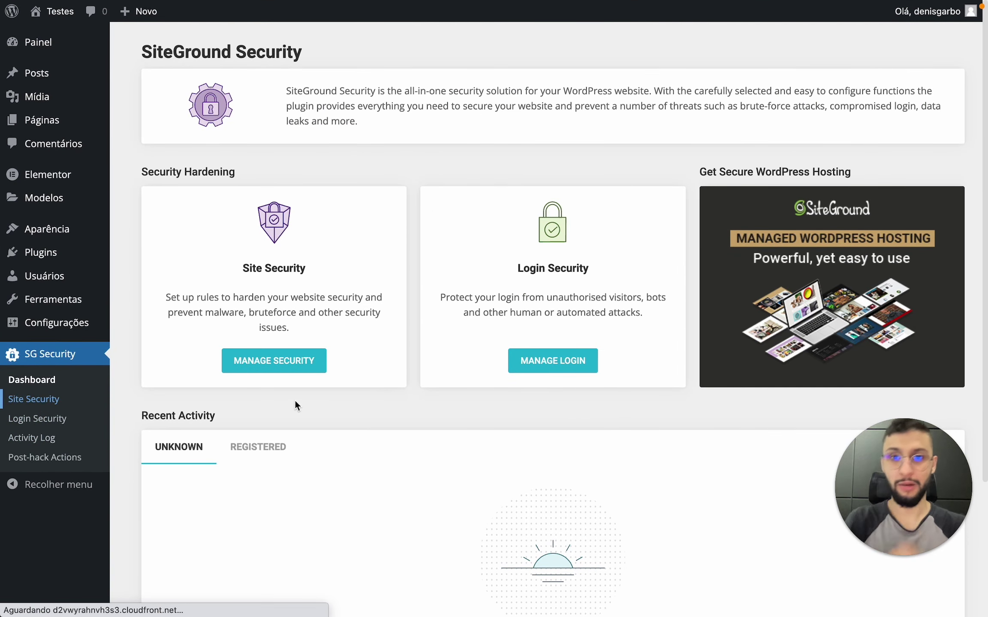
scroll(495, 259, "down", 5)
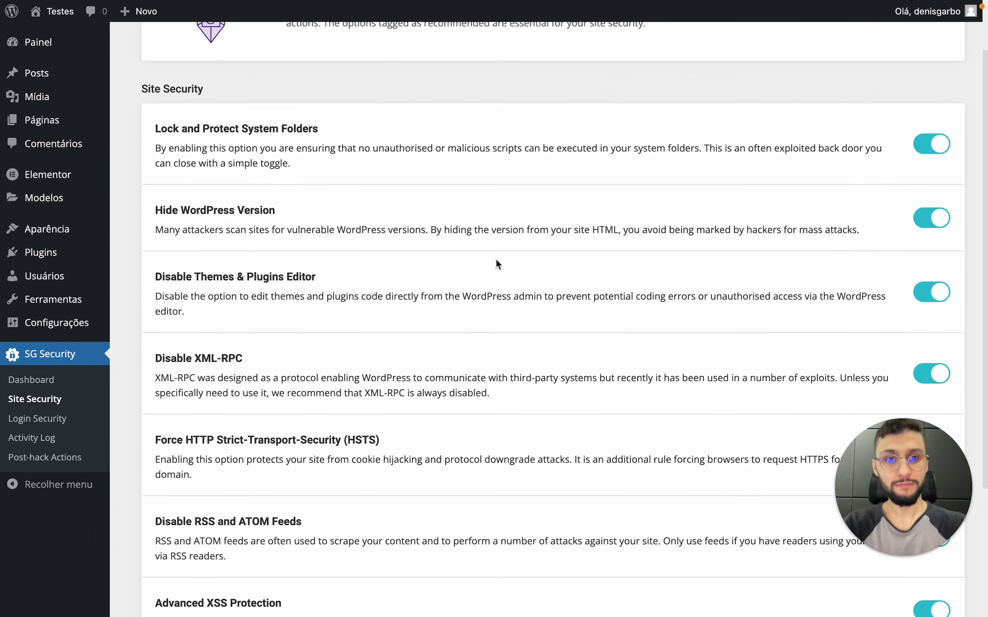
left_click(933, 47)
left_click(934, 115)
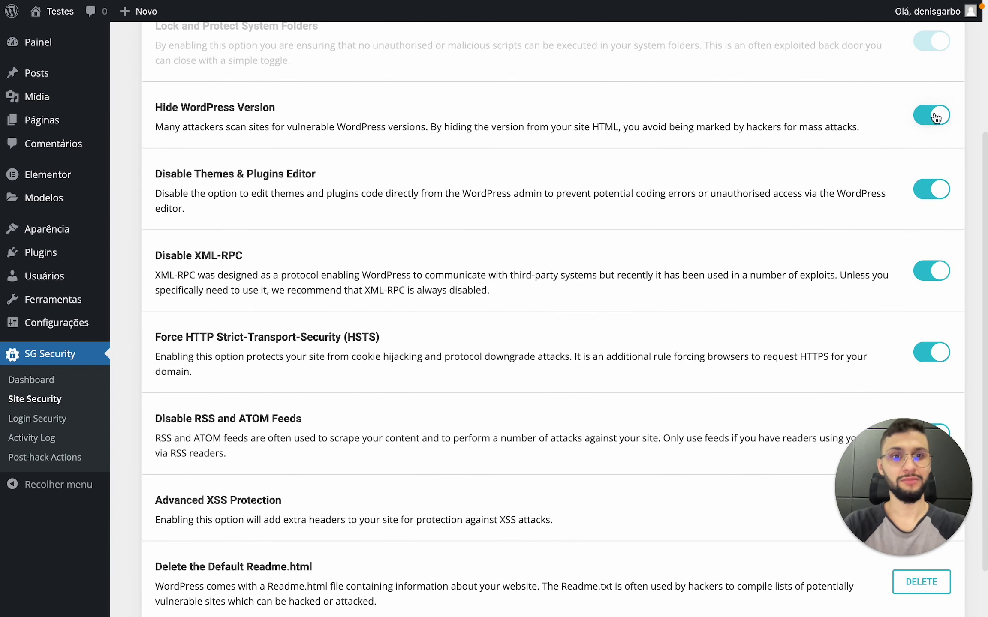
left_click(923, 189)
left_click(926, 267)
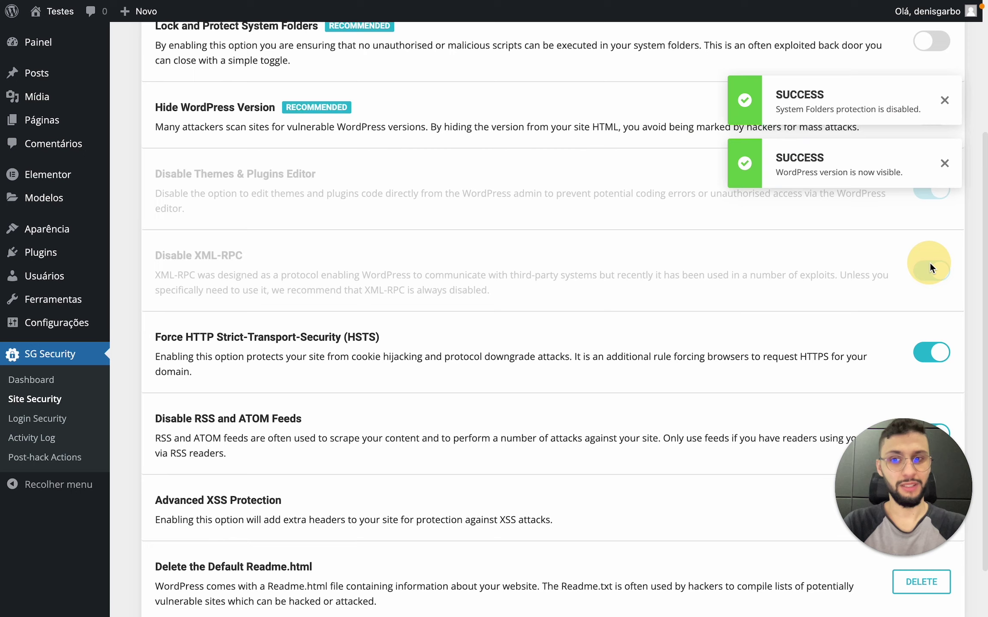
left_click(931, 353)
scroll(931, 352, "down", 3)
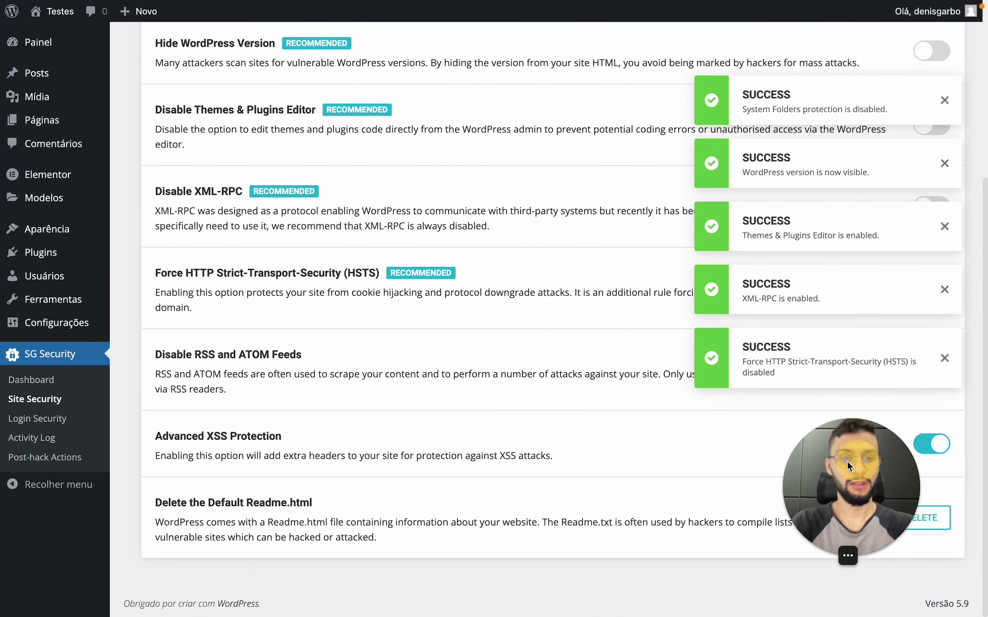
left_click(935, 446)
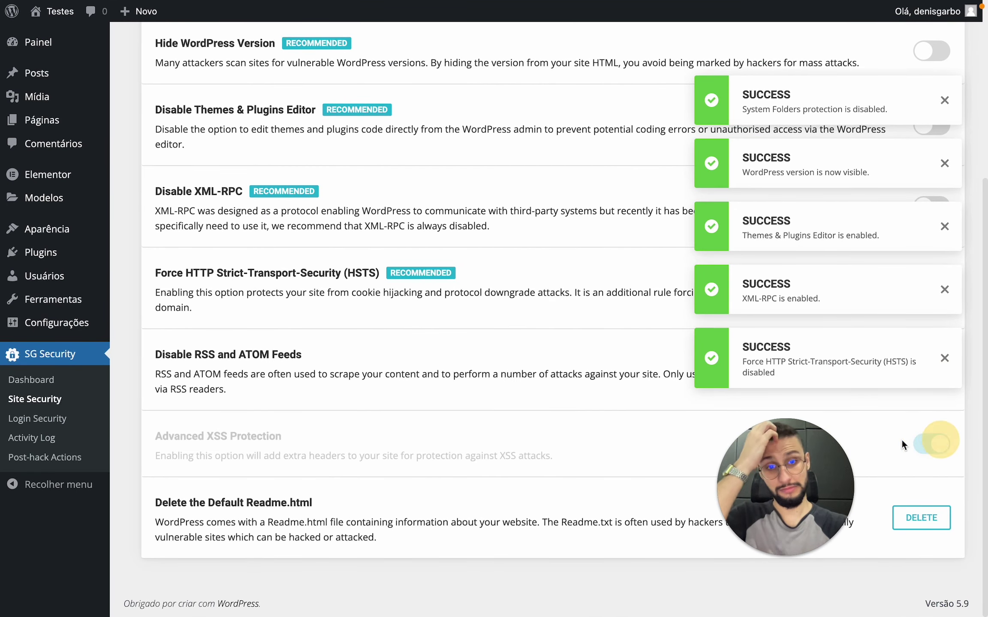
- Translate the Site Security page into Portuguese with Google Translate and read the description of the system folder protection option
scroll(627, 458, "up", 6)
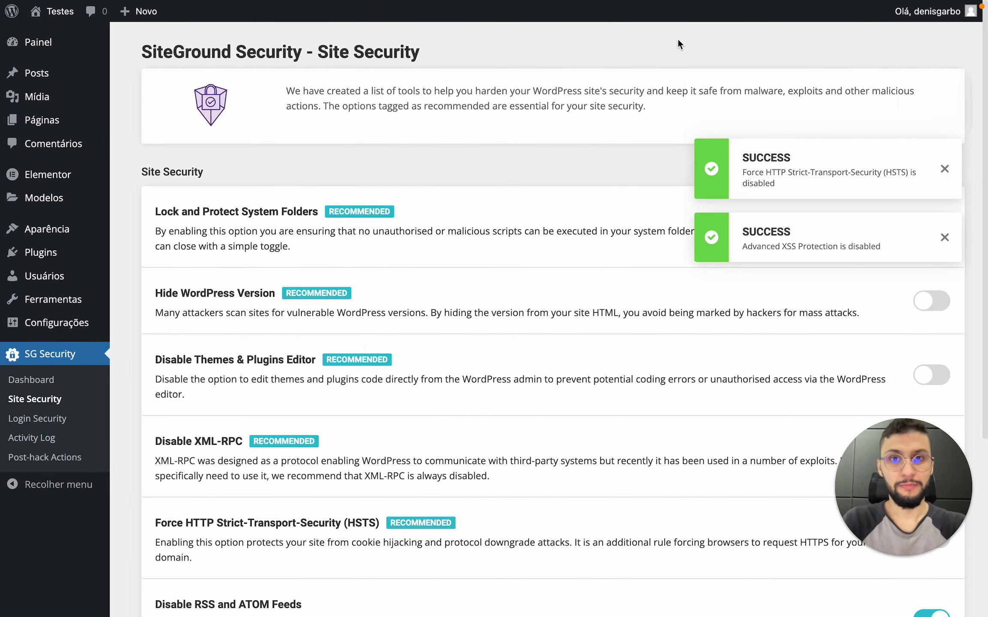
key("super+shift+f")
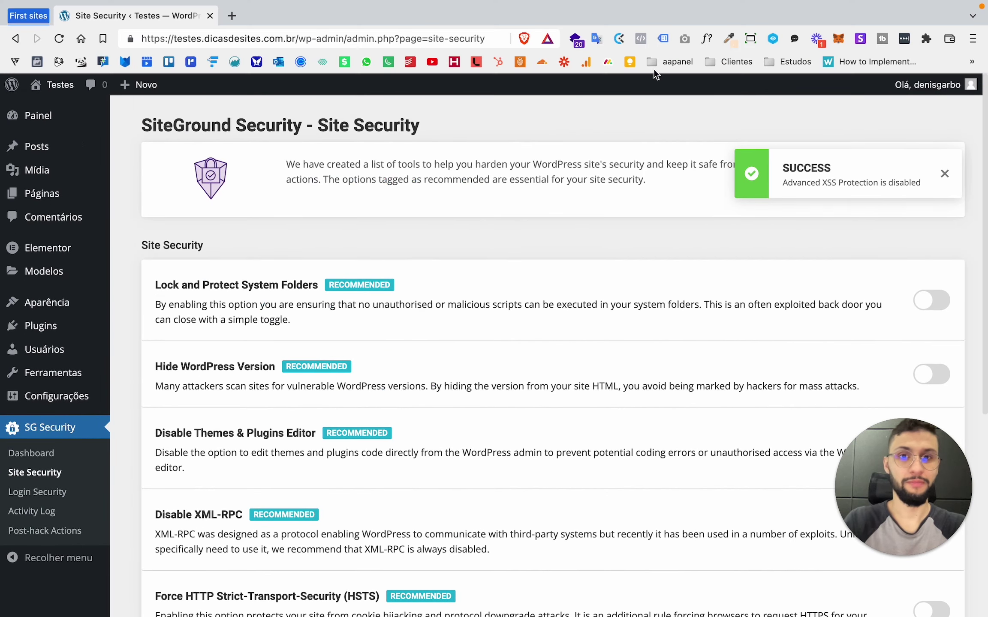
left_click(599, 37)
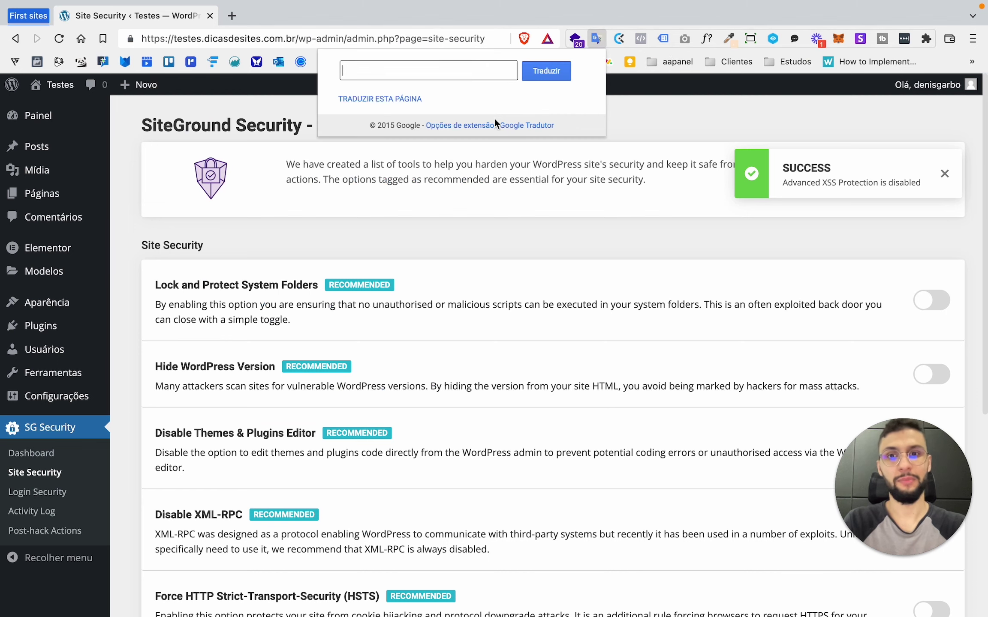
left_click(390, 100)
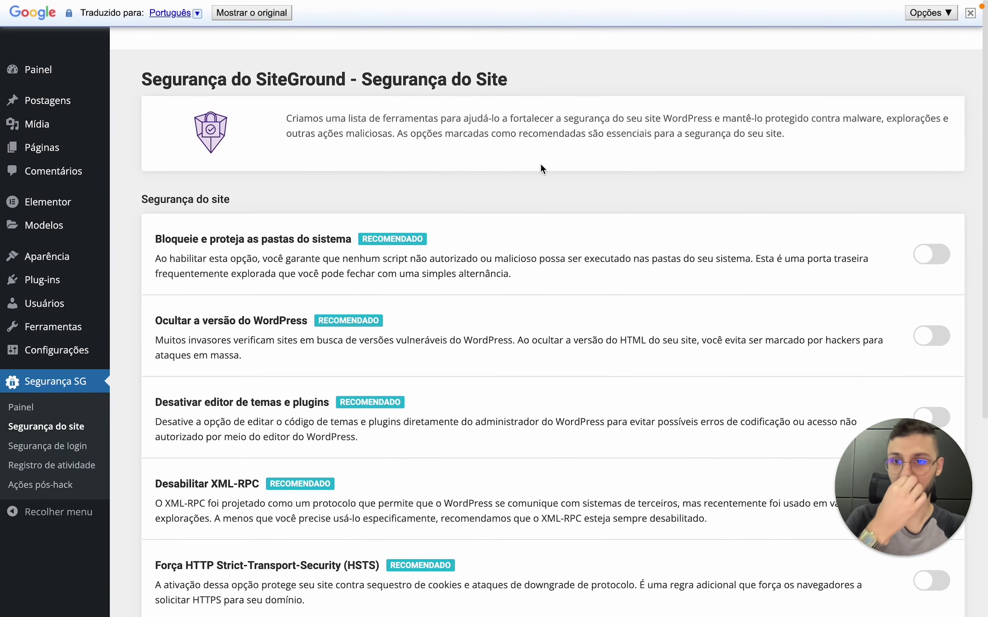
scroll(479, 223, "down", 2)
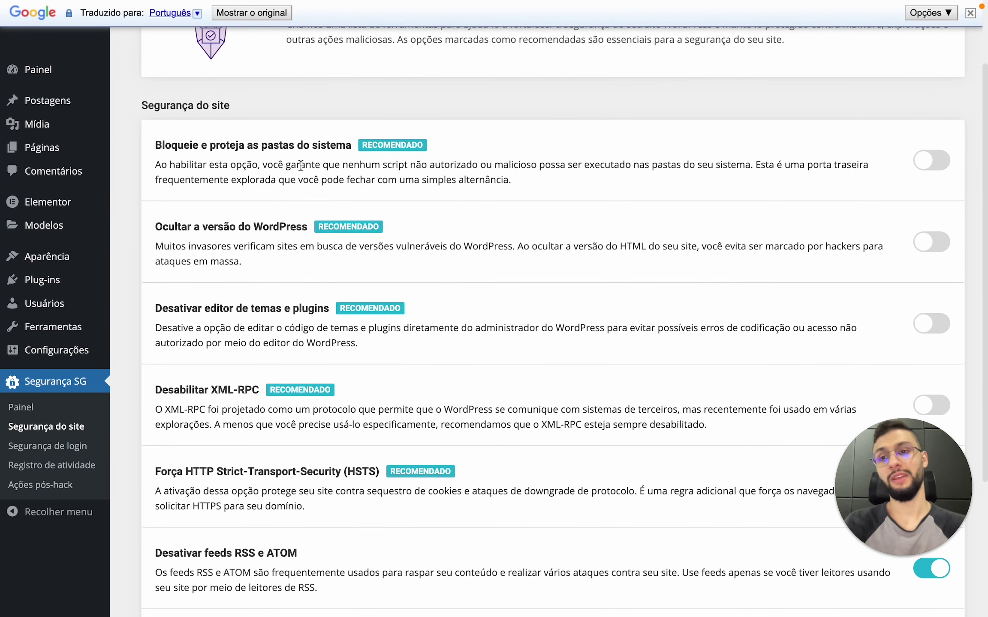
left_click_drag(182, 145, 326, 145)
left_click(511, 145)
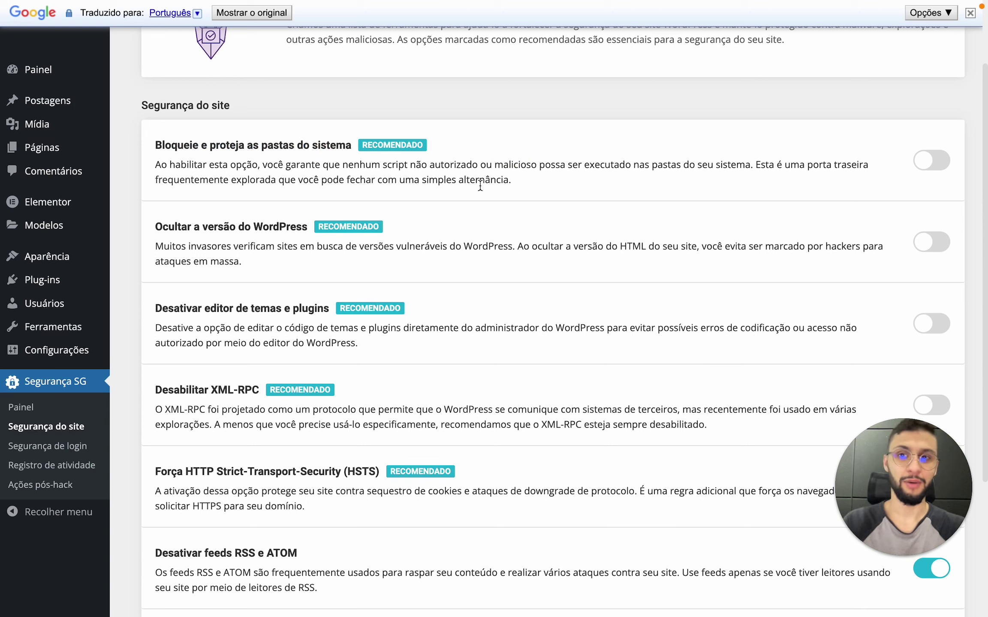
mouse_move(480, 186)
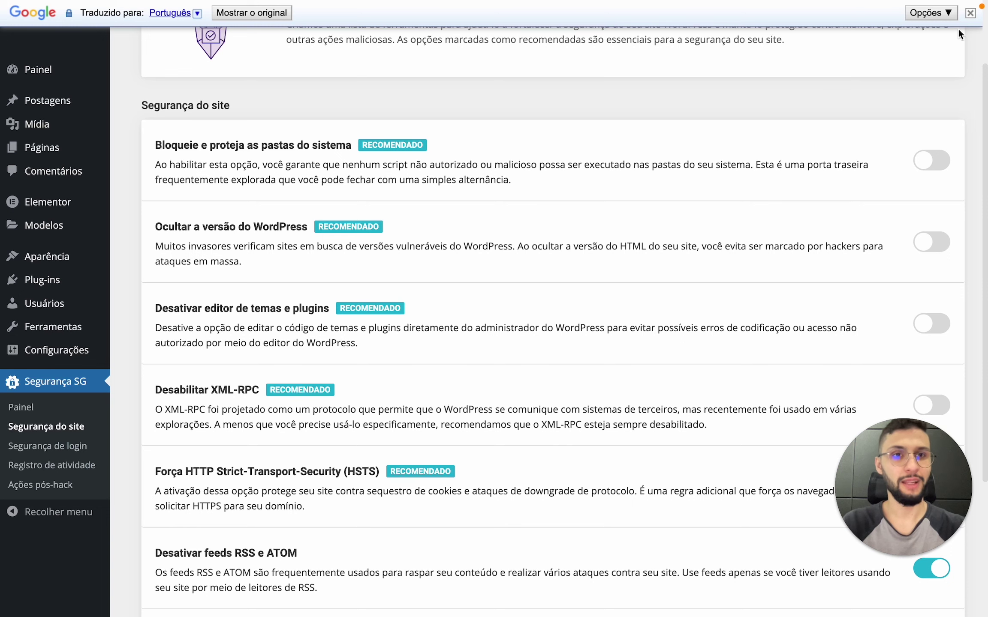
- Close the page translation and enable Lock and Protect System Folders
left_click(970, 13)
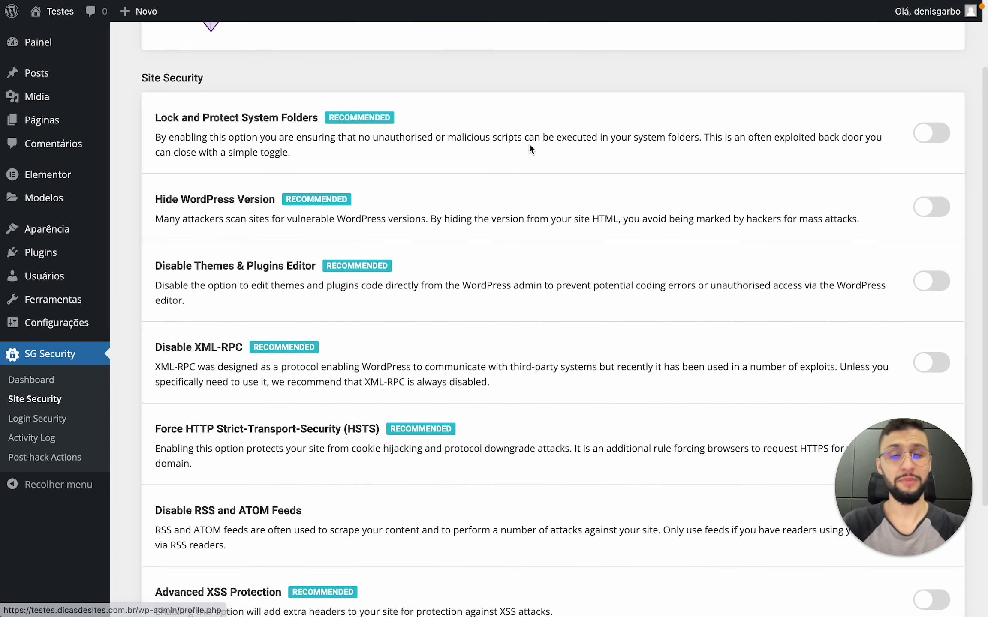
left_click(927, 135)
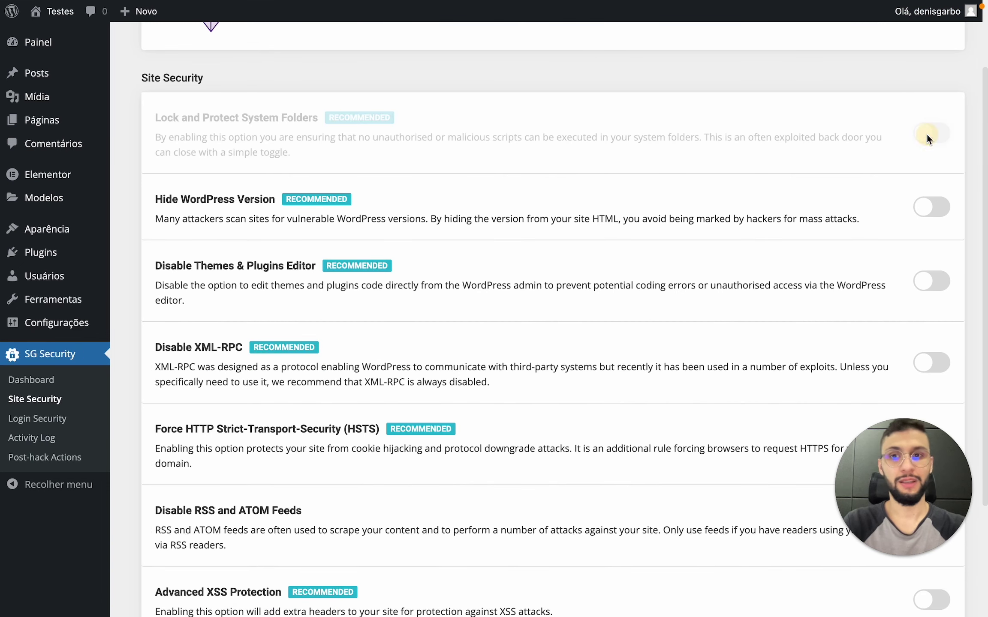
key("super+shift+f")
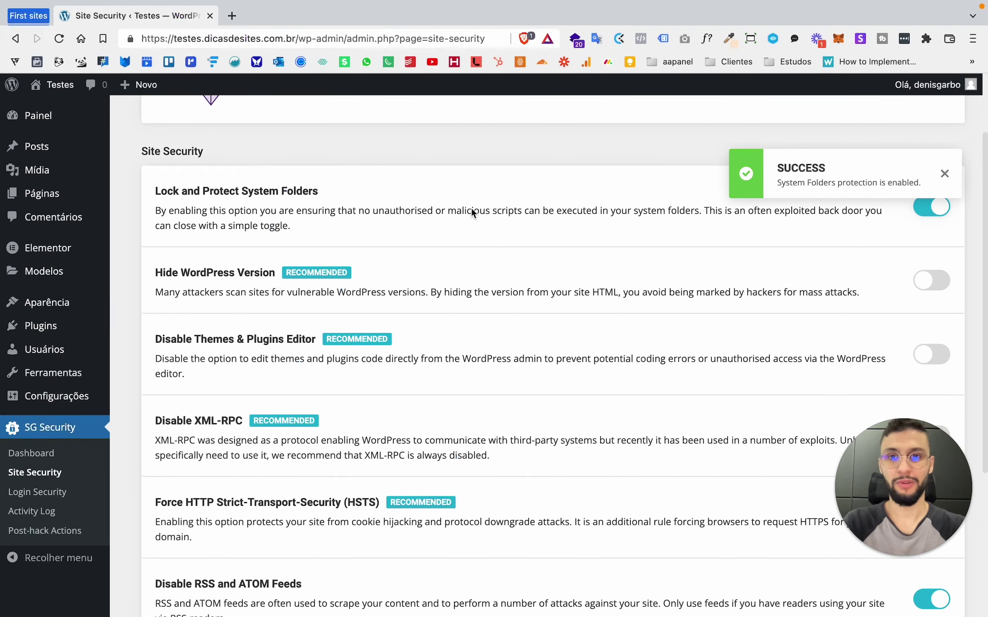
key("super+shift+f")
- Review the Hide WordPress Version description and enable that option
left_click_drag(163, 199, 254, 197)
left_click(511, 210)
triple_click(481, 221)
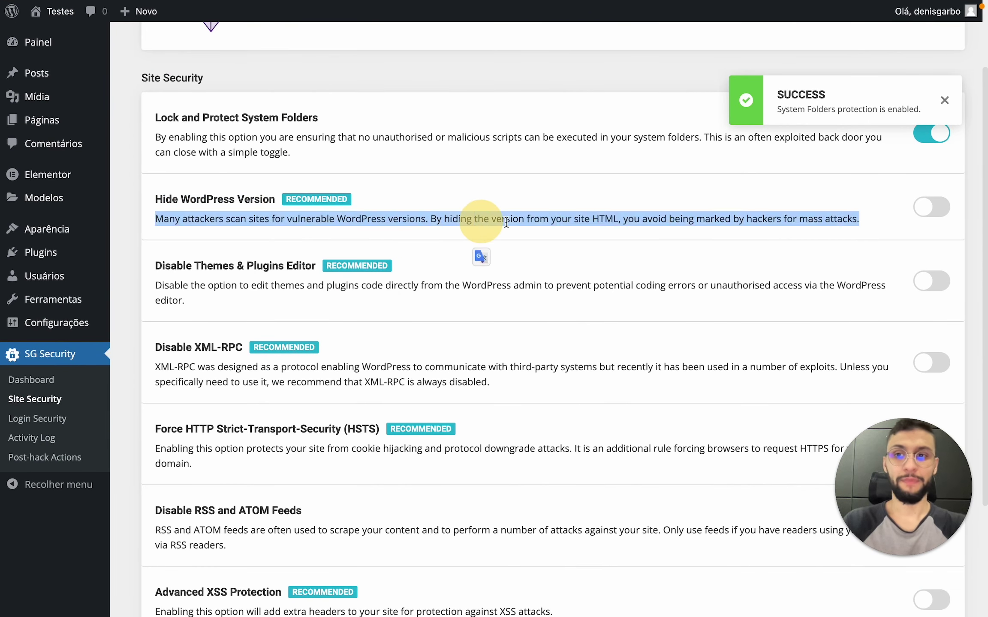
left_click(540, 222)
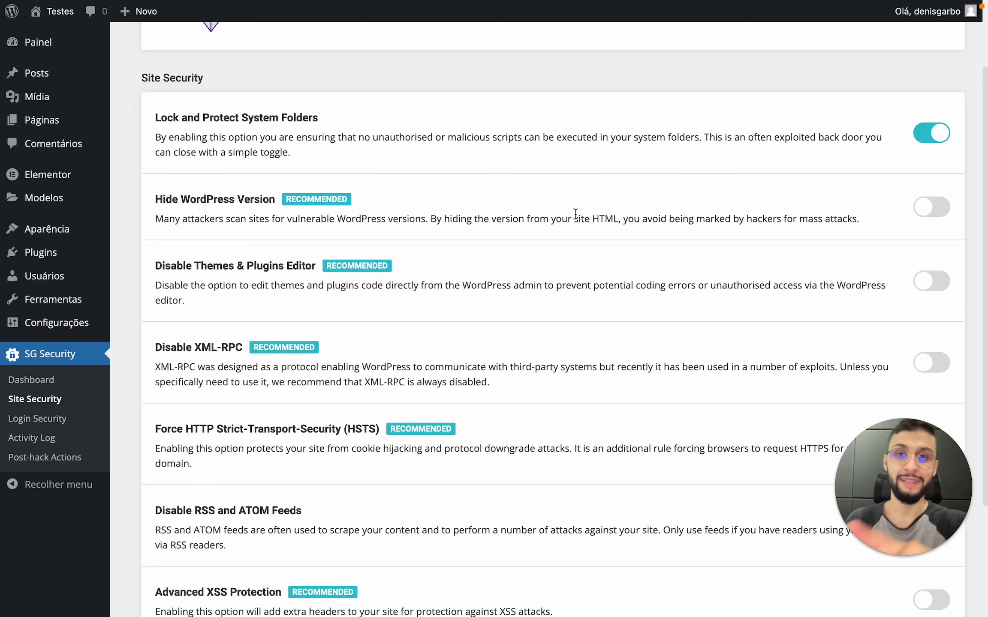
double_click(629, 219)
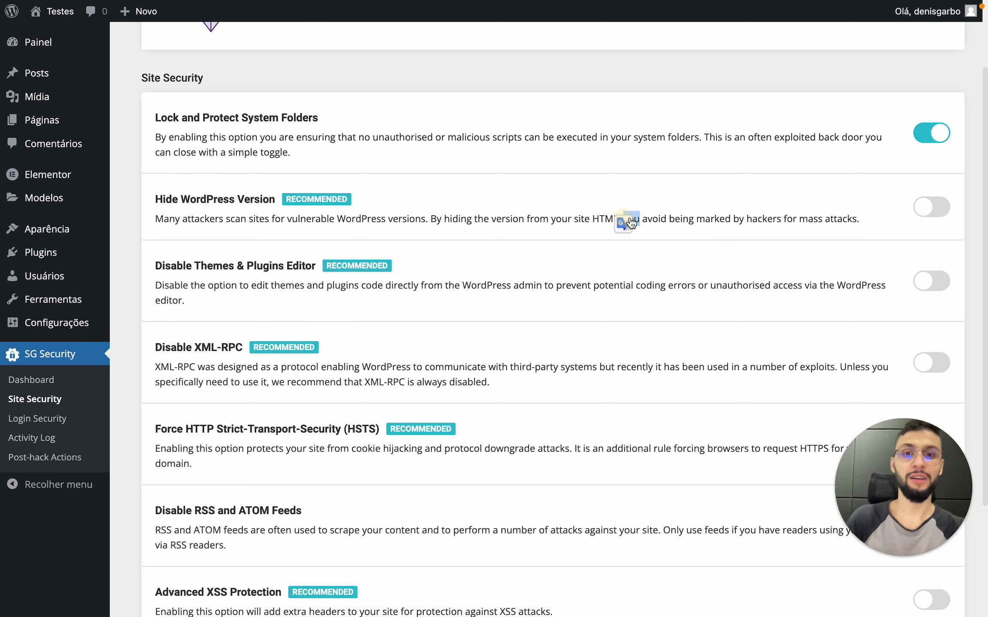
left_click(629, 216)
left_click(746, 235)
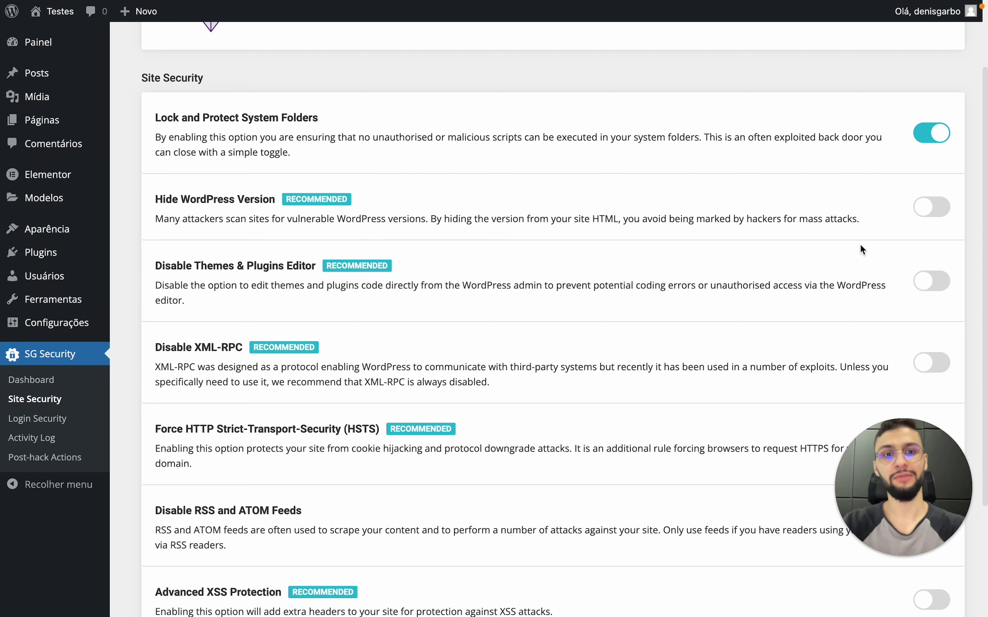
left_click(924, 209)
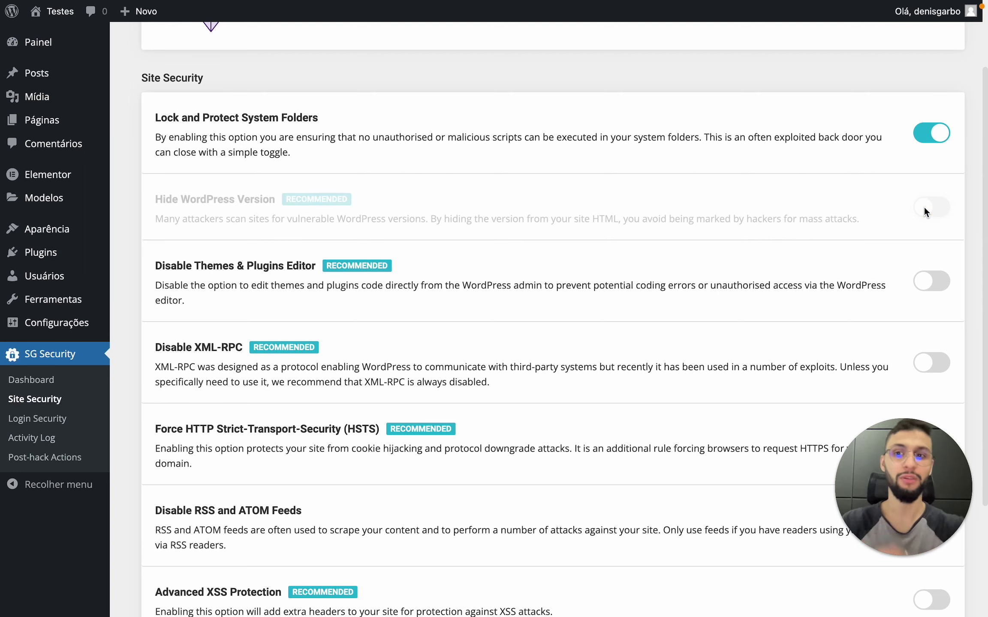
- Enable Disable Themes & Plugins Editor so theme and plugin code cannot be edited from the WordPress admin
scroll(710, 252, "down", 2)
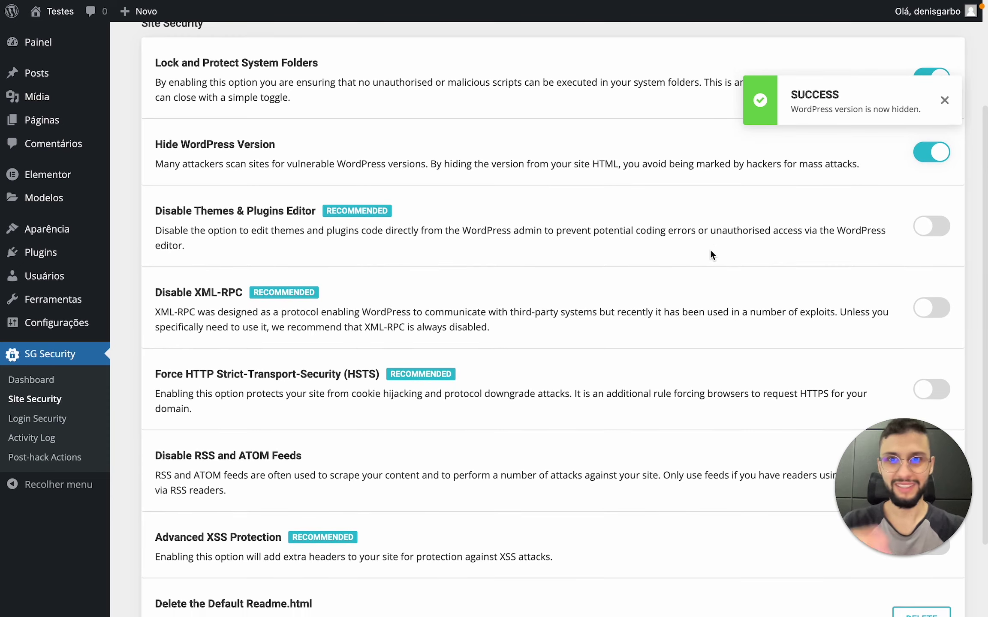
scroll(710, 253, "up", 3)
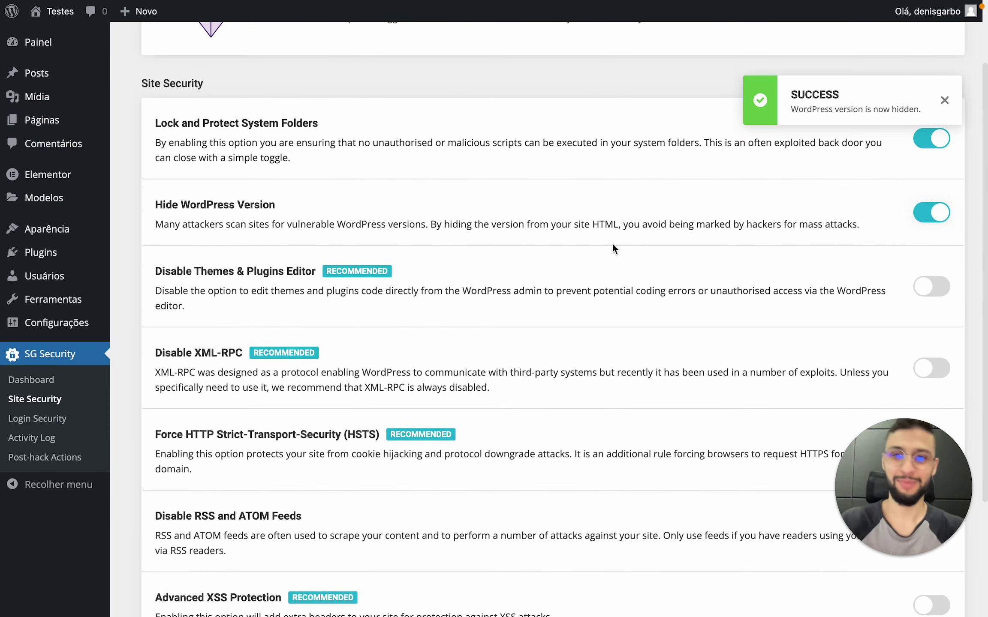
scroll(613, 247, "down", 2)
scroll(612, 243, "up", 3)
scroll(612, 244, "down", 4)
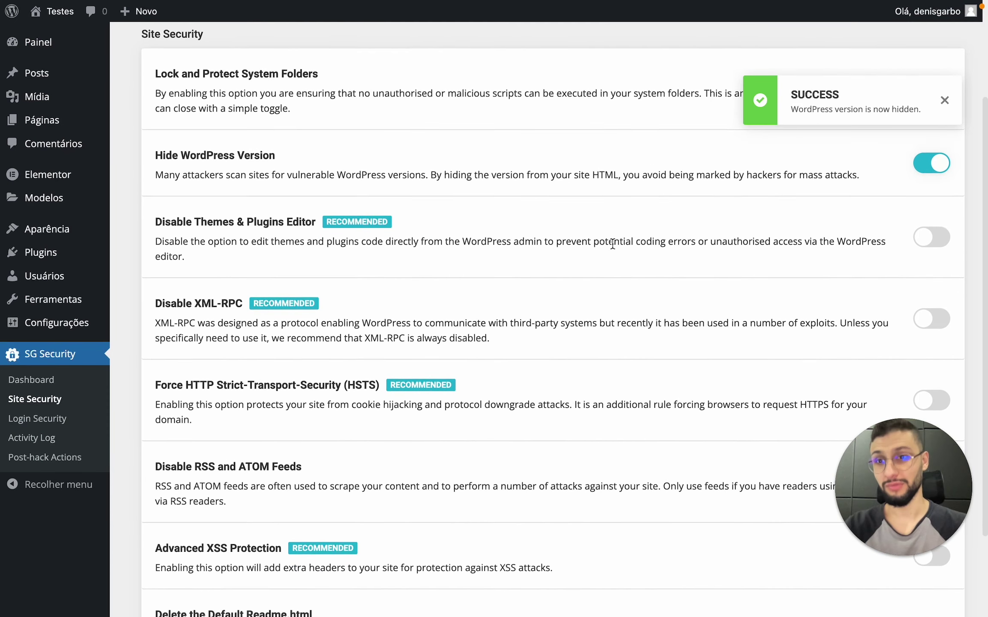
left_click_drag(201, 219, 299, 222)
left_click(268, 234)
scroll(553, 274, "up", 3)
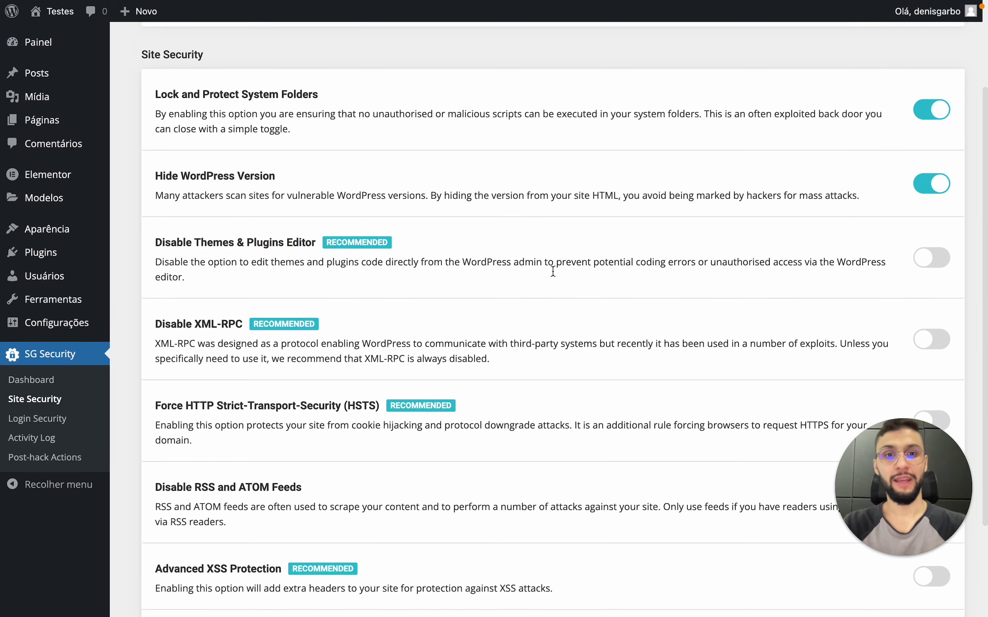
scroll(627, 315, "up", 2)
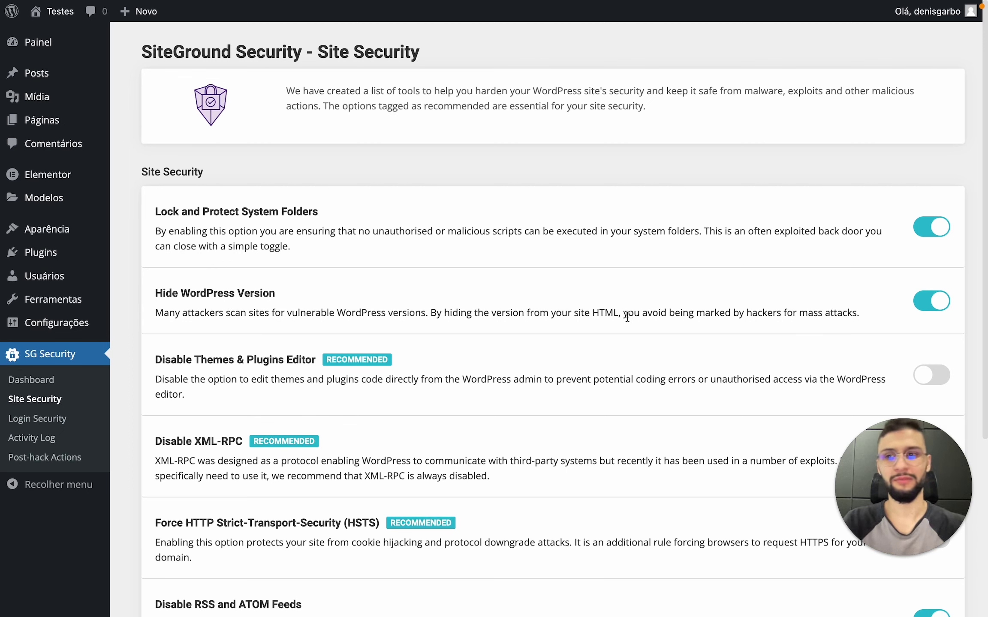
mouse_move(65, 229)
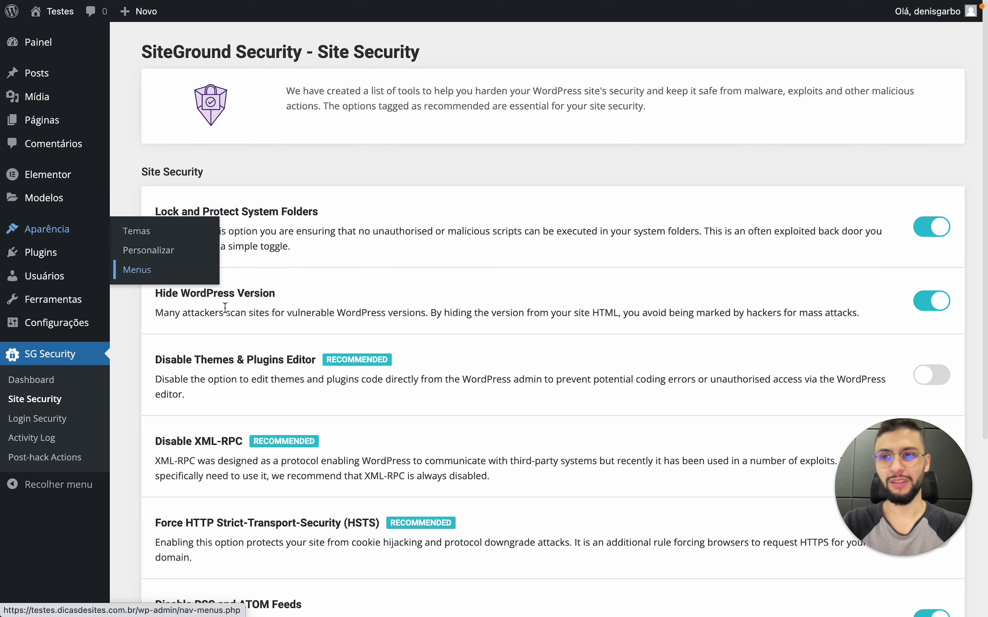
scroll(414, 307, "down", 1)
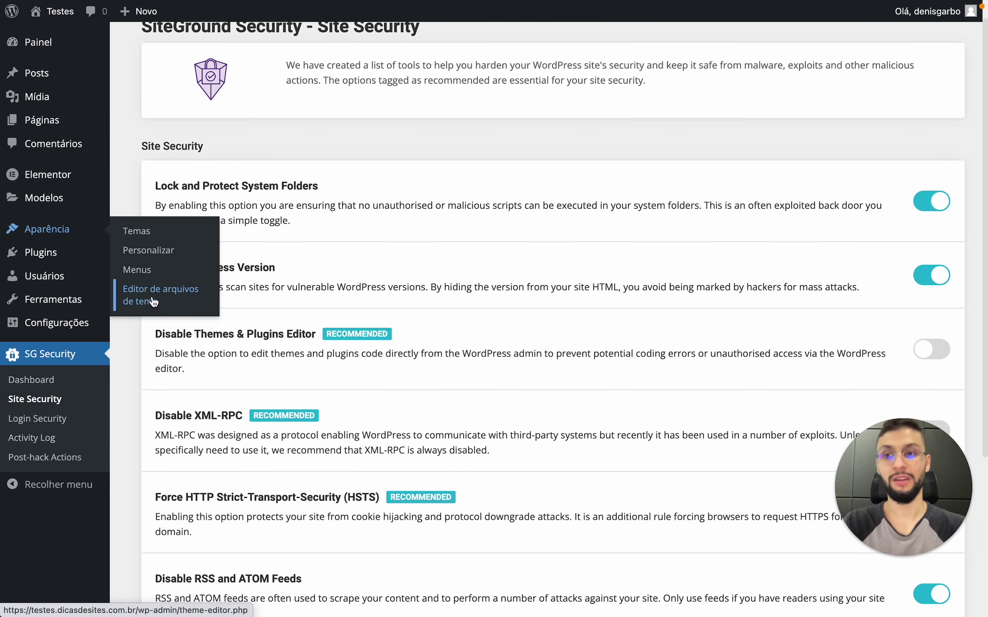
scroll(551, 340, "down", 1)
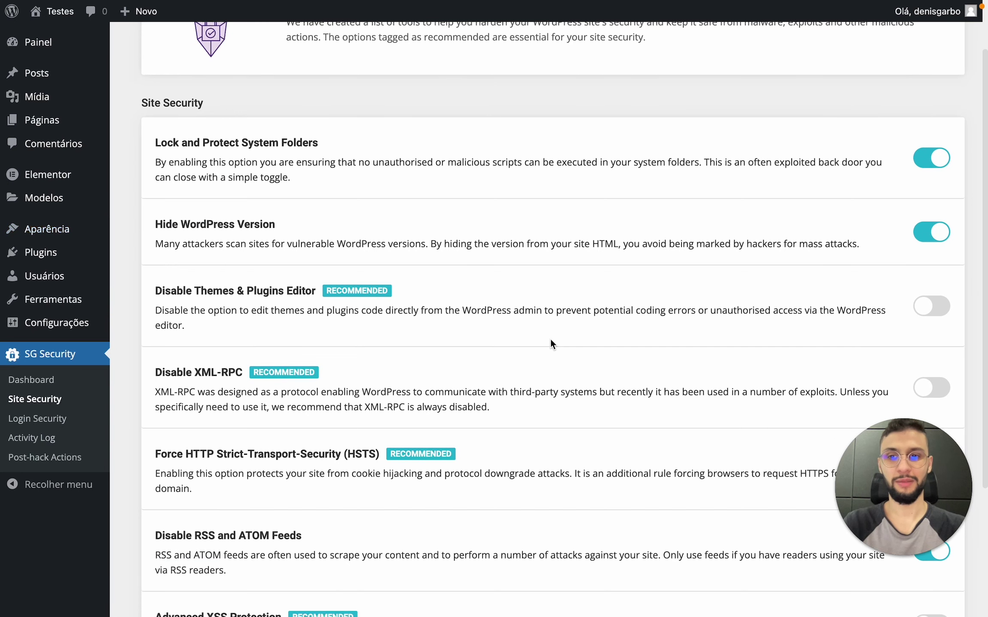
scroll(809, 349, "down", 1)
left_click(930, 290)
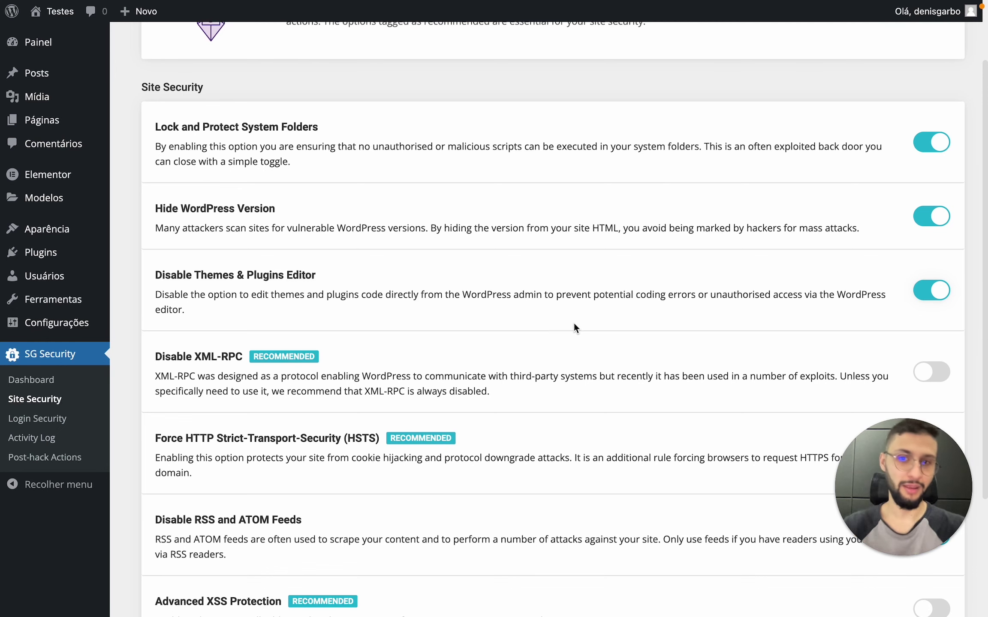
scroll(574, 328, "down", 4)
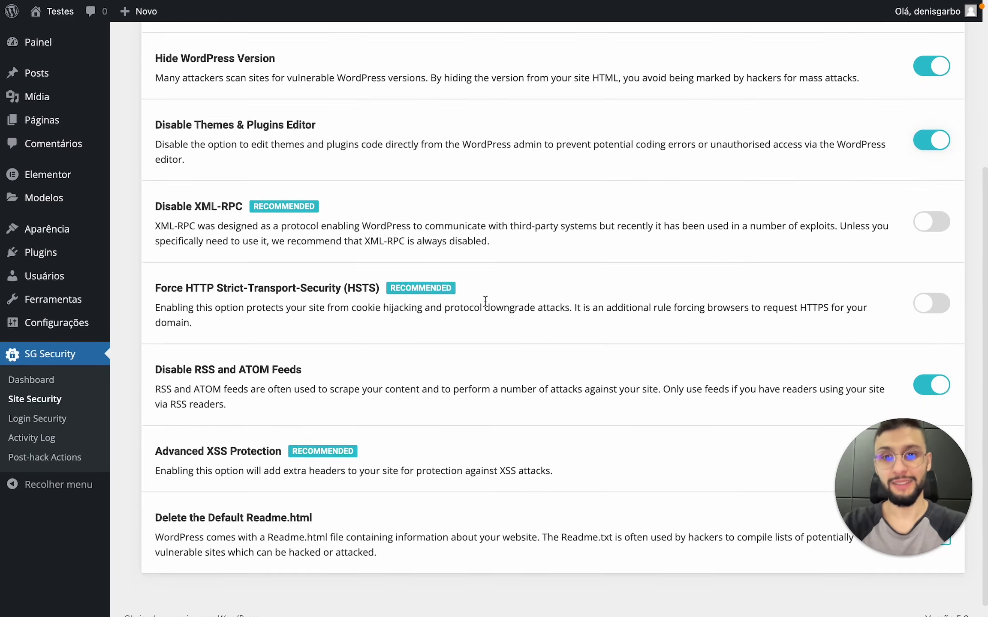
- Read the Disable XML-RPC description and enable that option
scroll(486, 302, "up", 1)
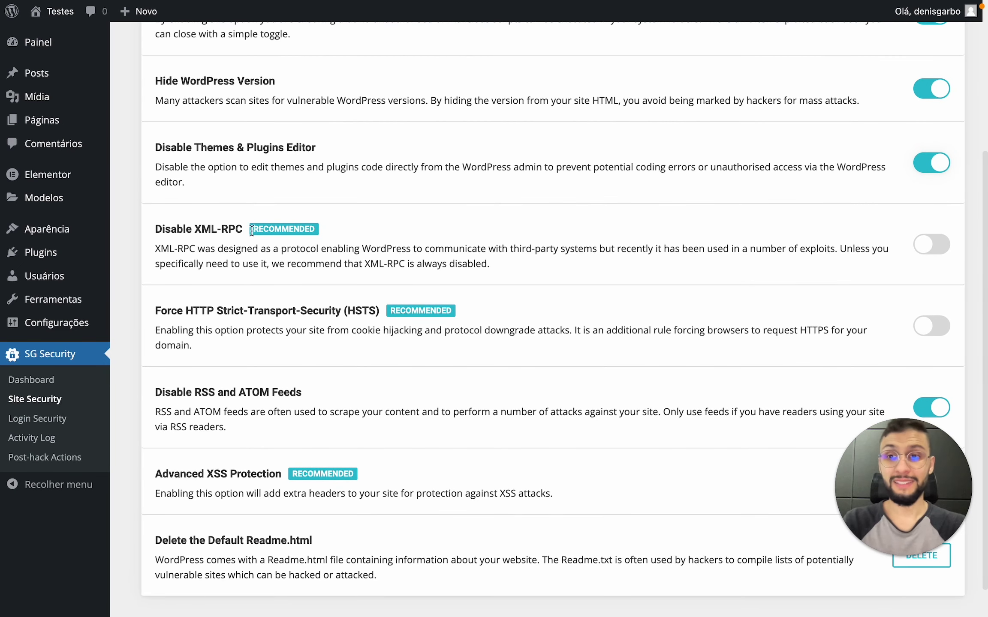
left_click_drag(246, 230, 146, 234)
left_click(210, 226)
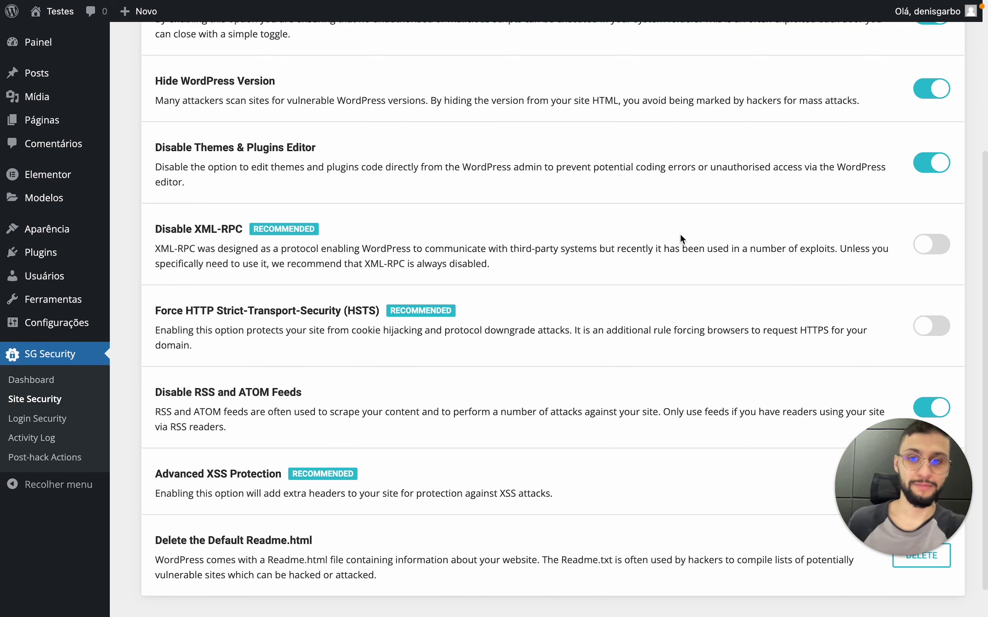
left_click(703, 240)
triple_click(704, 250)
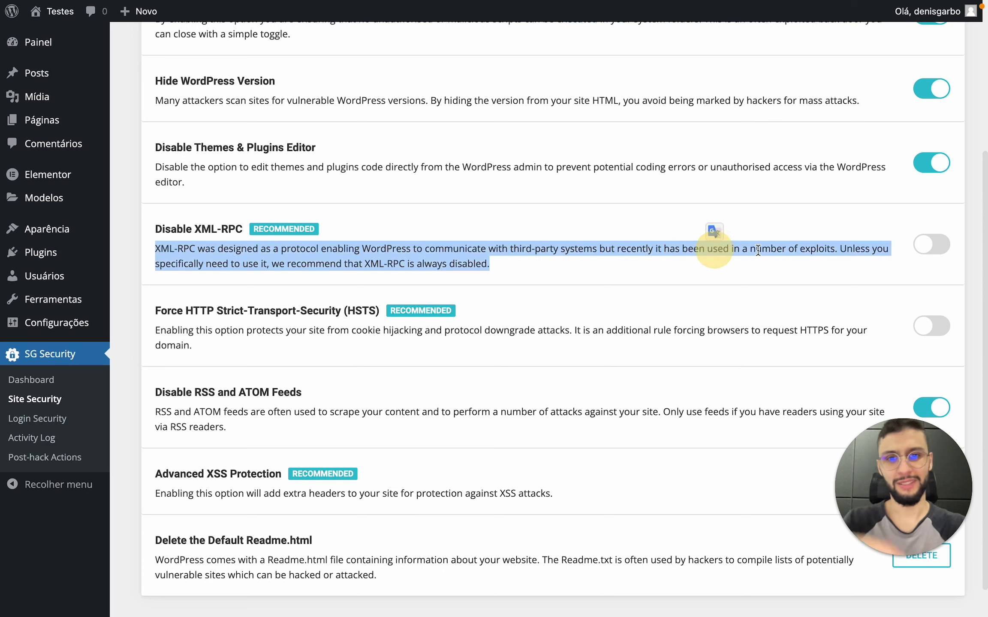
left_click(705, 250)
scroll(792, 264, "up", 1)
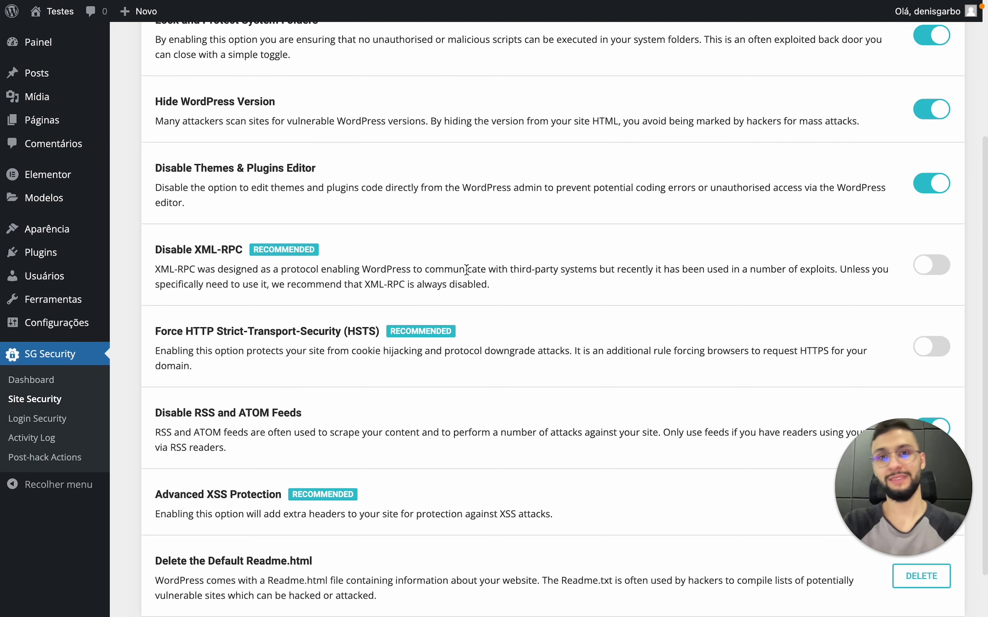
triple_click(496, 265)
left_click(540, 273)
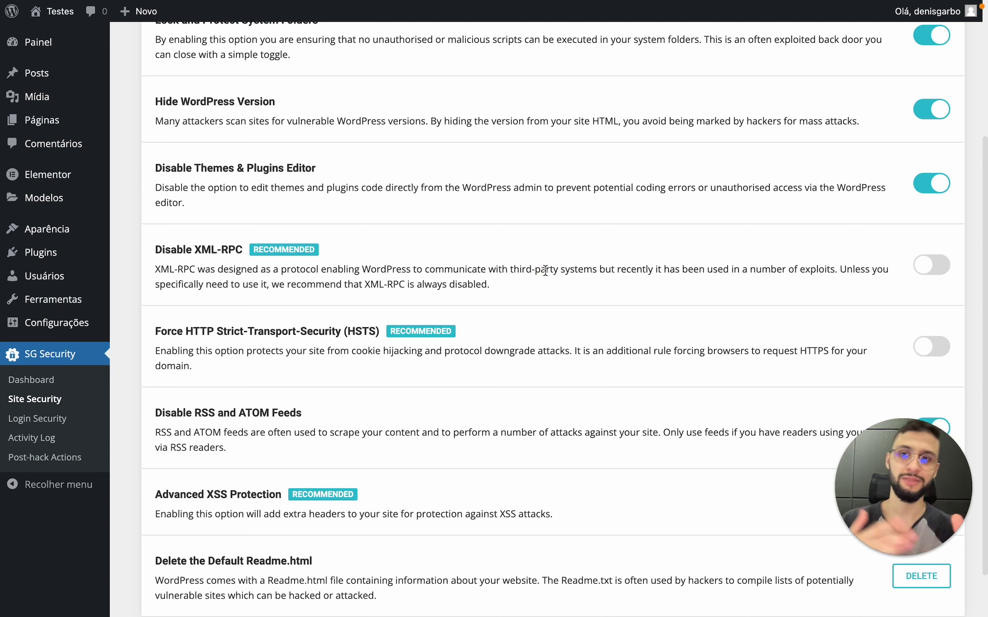
left_click(932, 266)
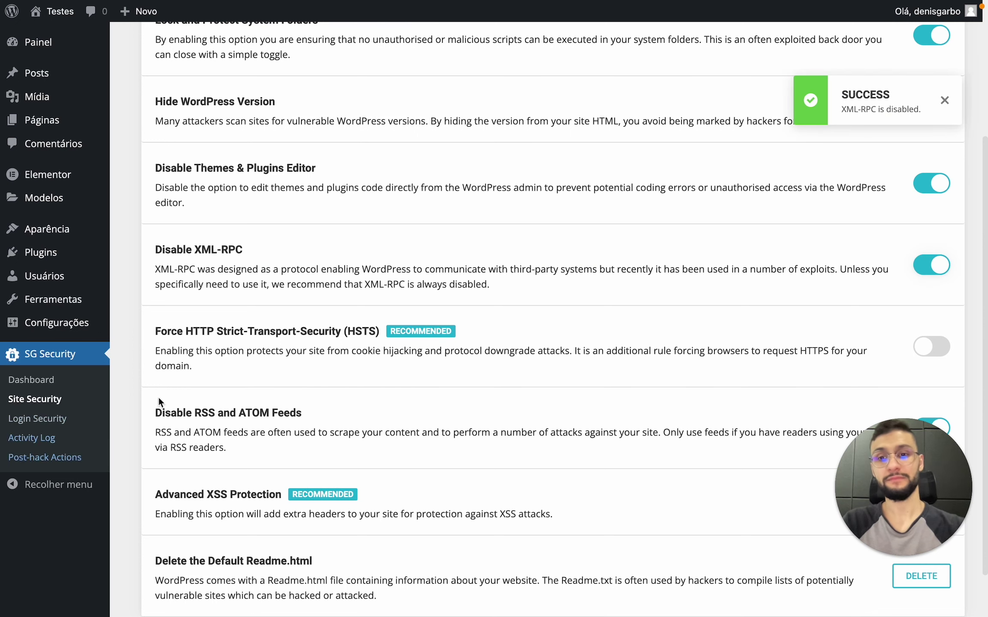
- Review the Force HTTP Strict-Transport-Security (HSTS) description and enable that option
scroll(492, 266, "down", 2)
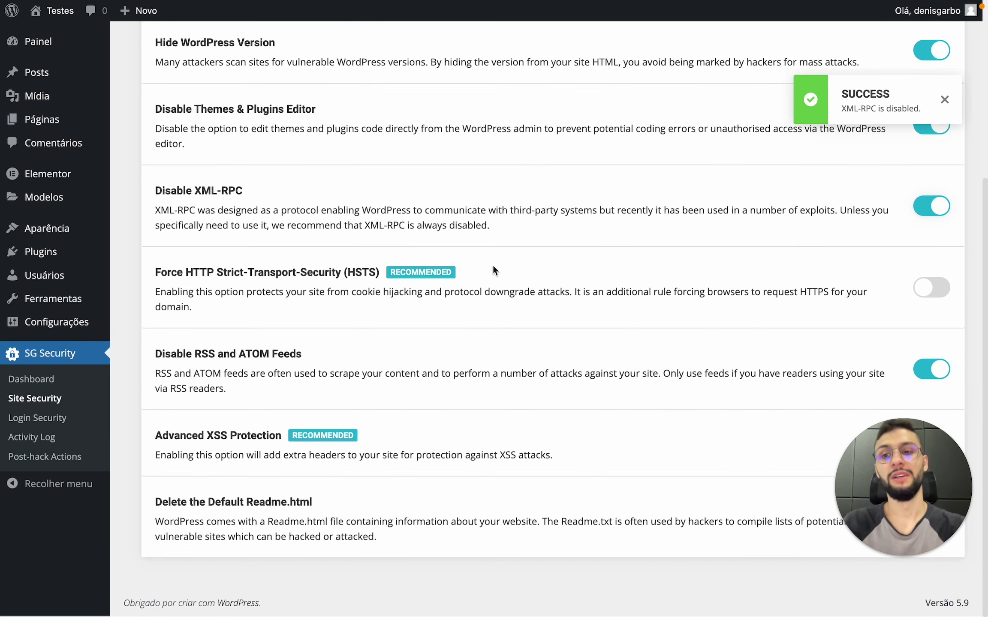
left_click_drag(177, 270, 362, 277)
left_click(363, 278)
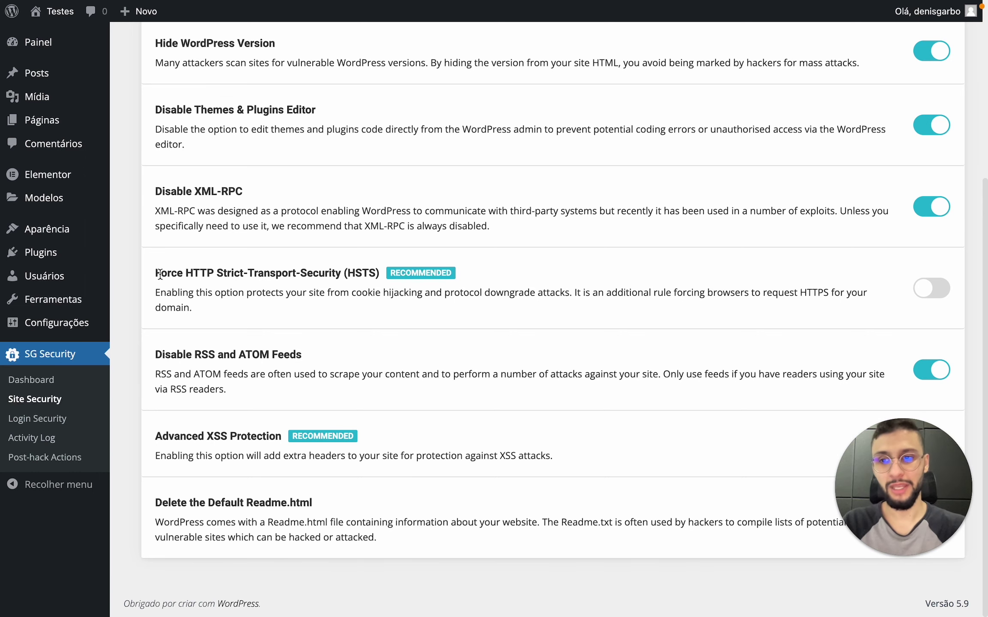
left_click_drag(157, 274, 337, 272)
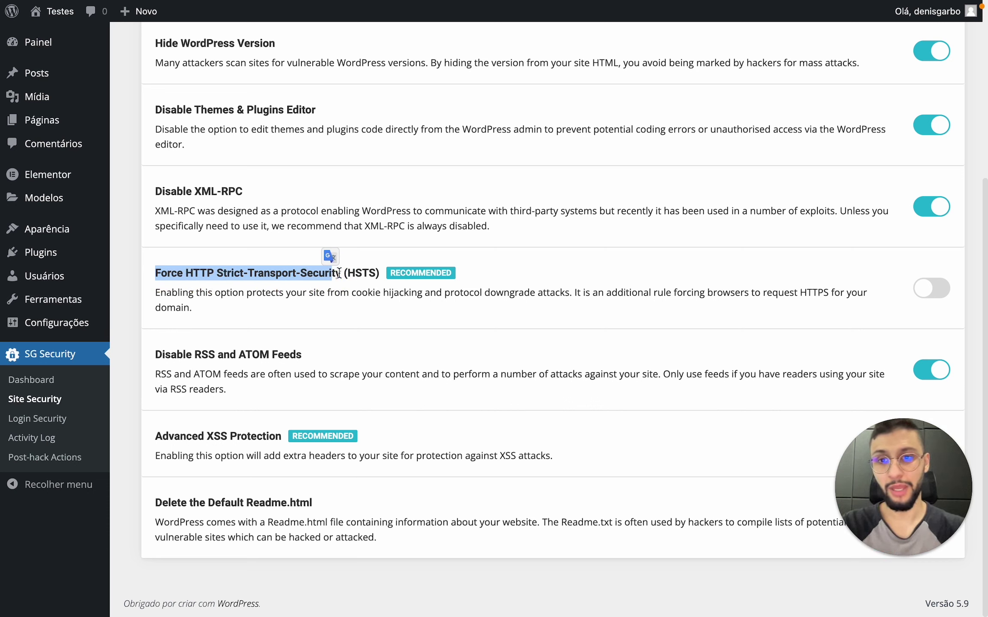
left_click_drag(192, 308, 383, 299)
left_click(453, 296)
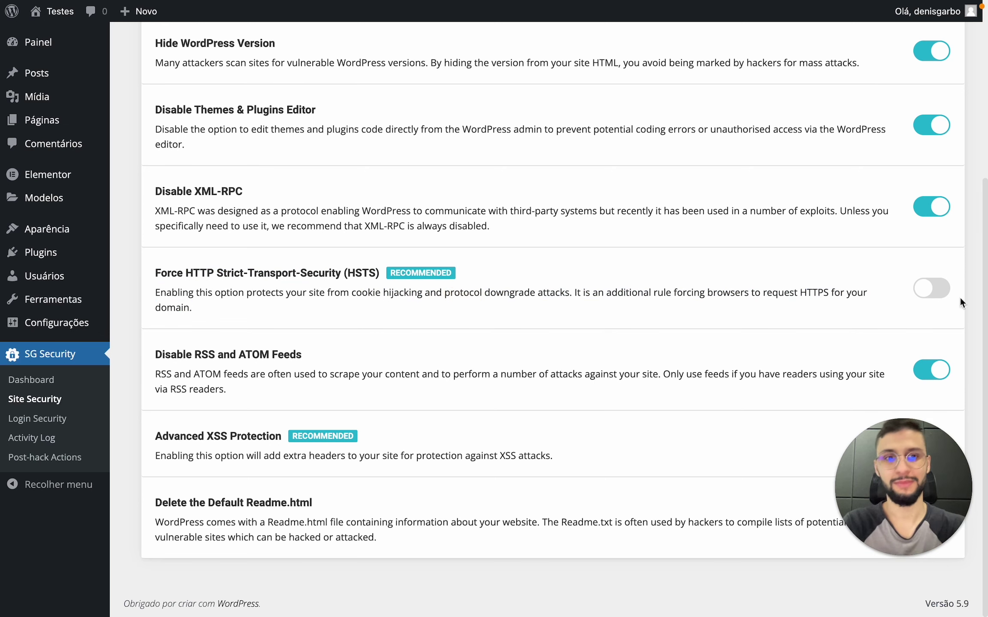
left_click(938, 294)
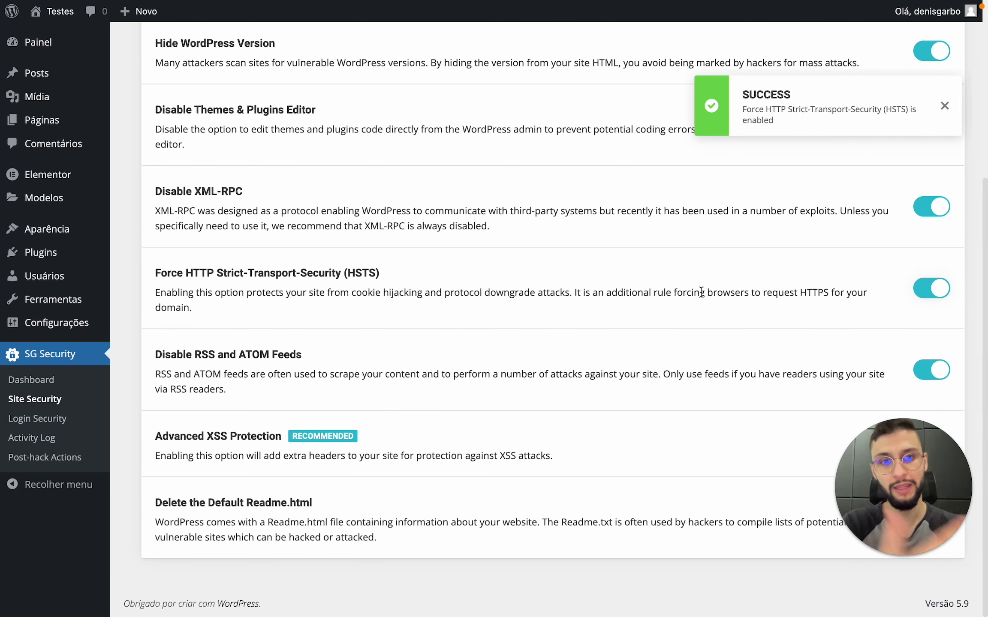
- Review the Disable RSS and ATOM Feeds option and enable Advanced XSS Protection
left_click_drag(155, 354, 304, 354)
left_click(385, 353)
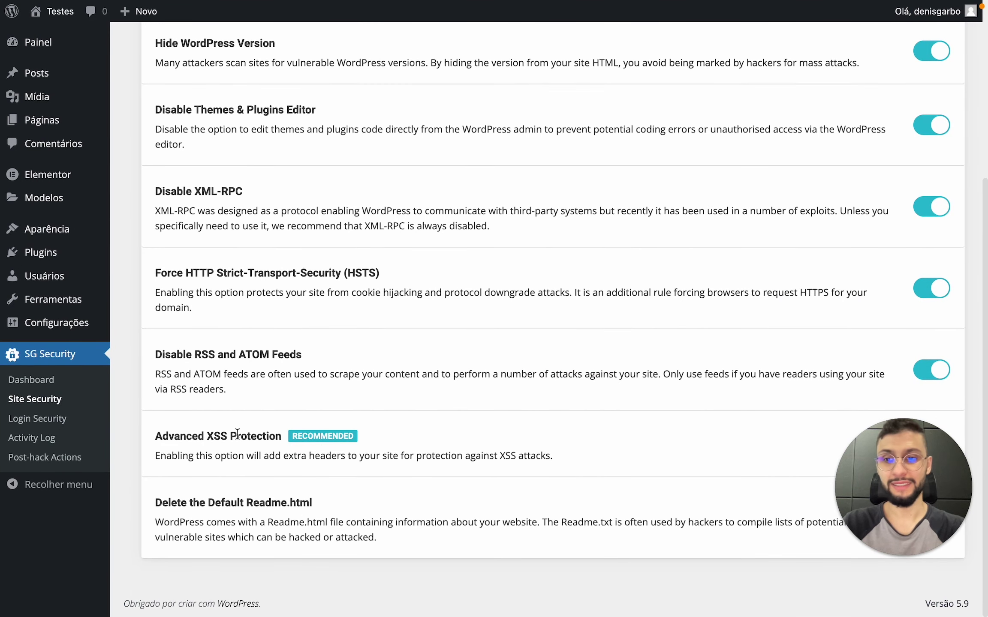
mouse_move(843, 475)
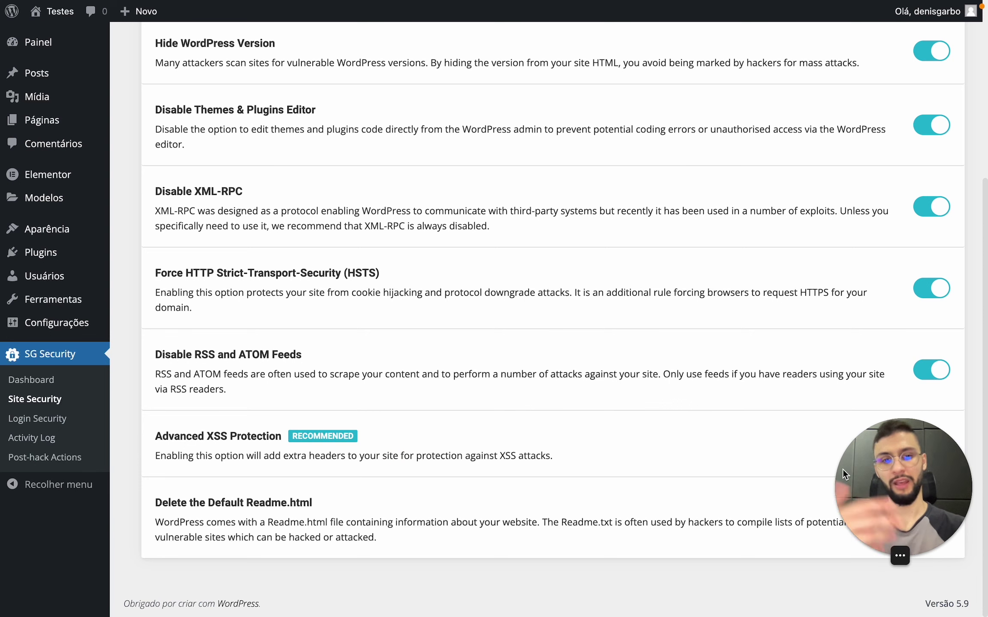
left_click_drag(865, 476, 776, 481)
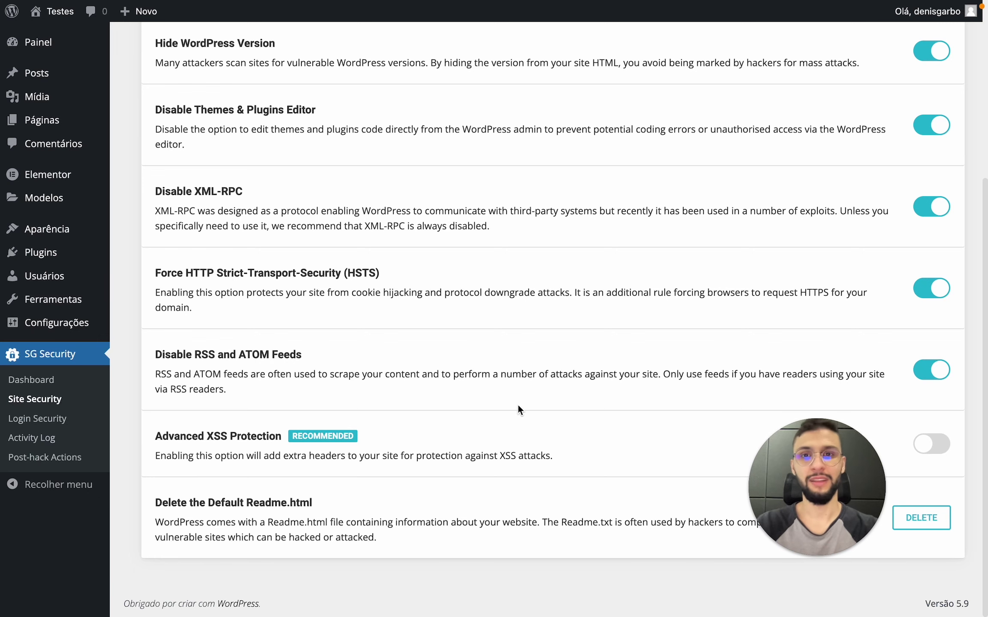
scroll(516, 403, "up", 3)
scroll(516, 403, "down", 3)
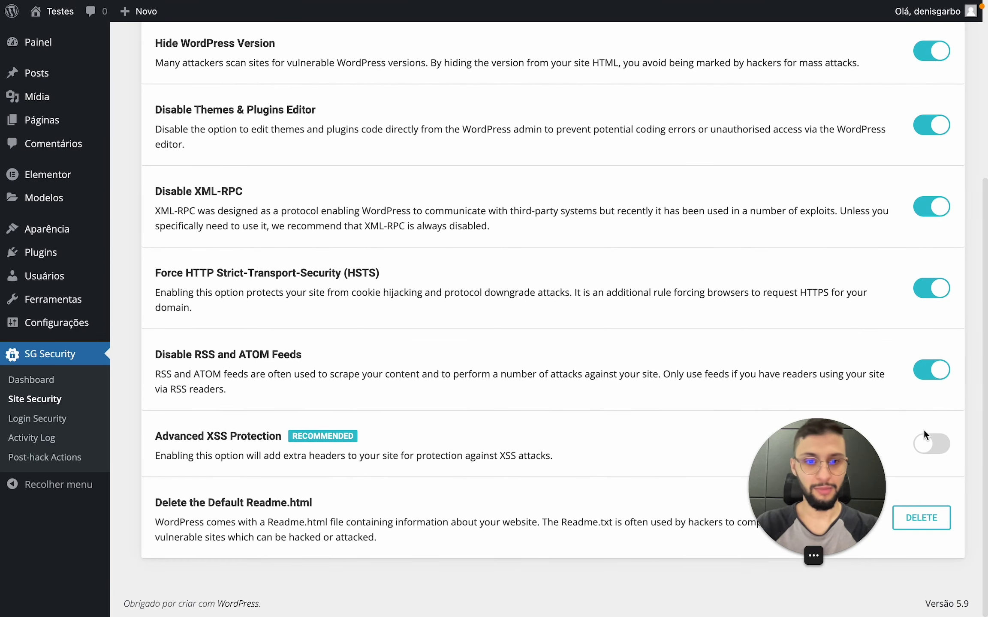
left_click(927, 441)
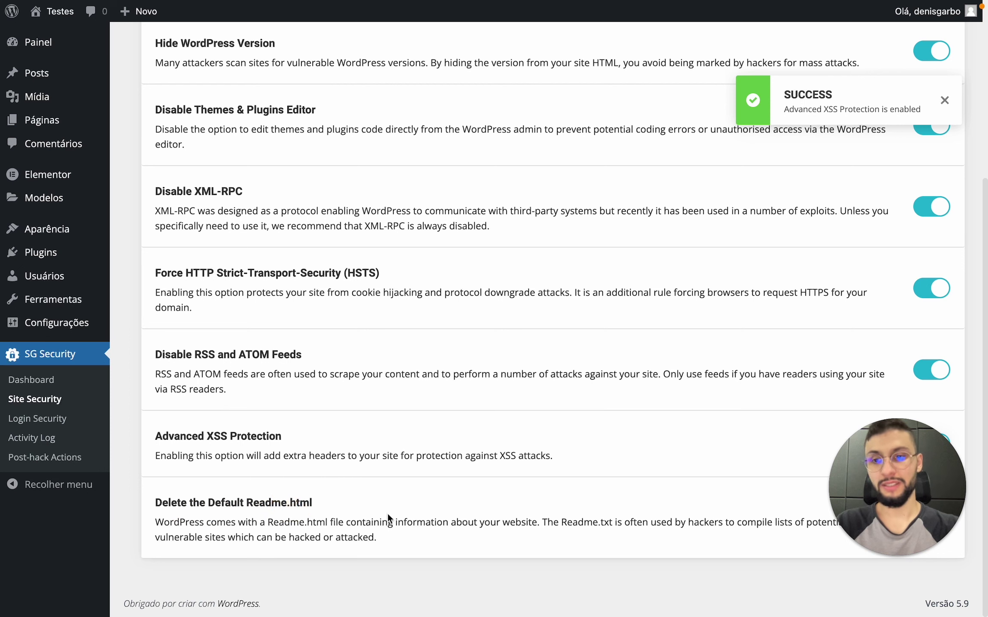
- Read the description of the default Readme.html option and delete that file from the site
triple_click(391, 524)
left_click(412, 526)
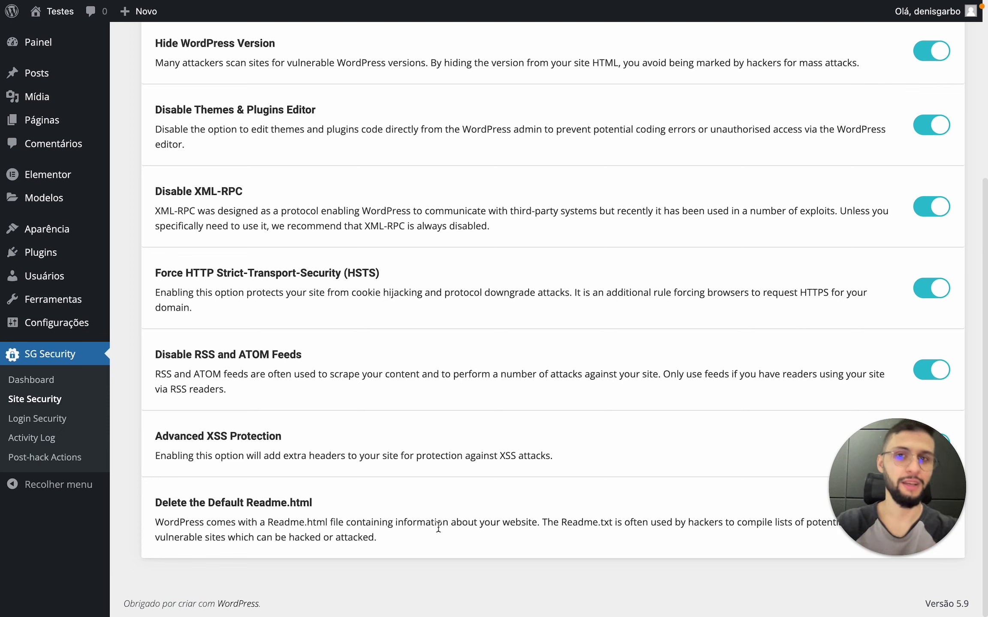
mouse_move(916, 499)
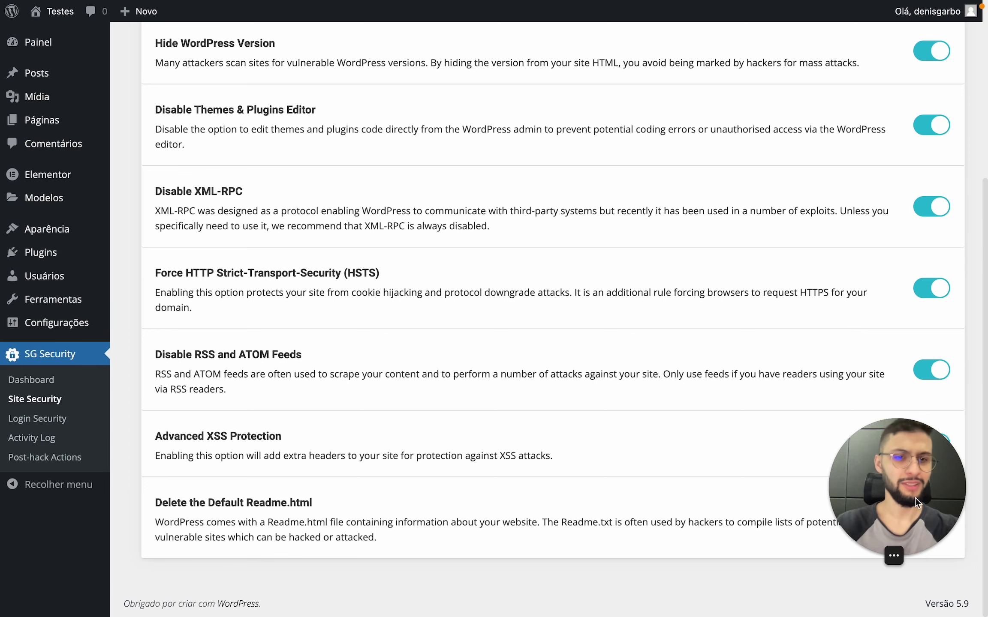
left_click(944, 522)
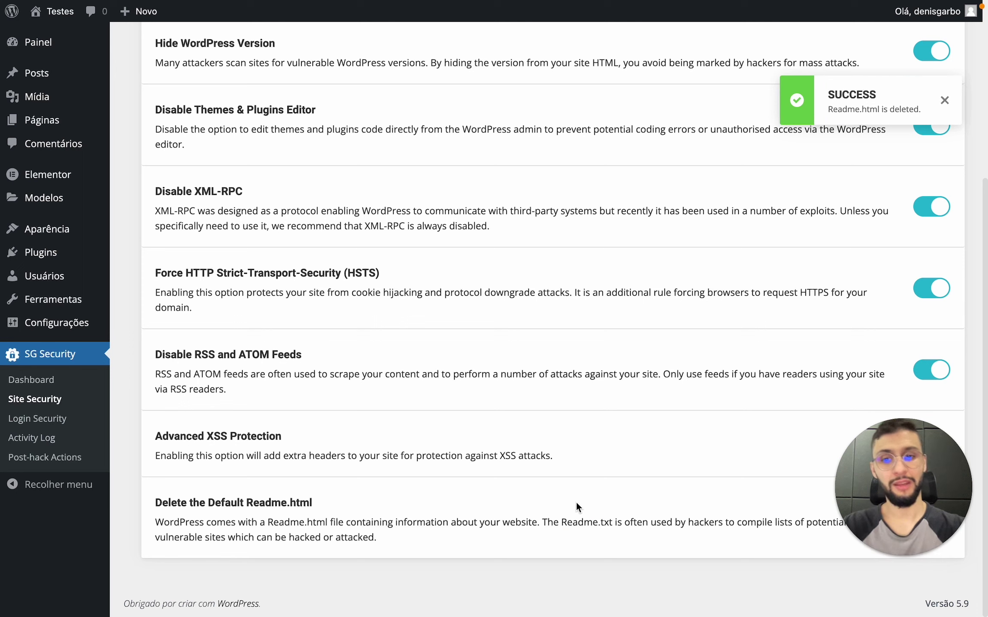
- Look back over the Site Security options, rereading the Readme.html and Hide WordPress Version descriptions
scroll(520, 473, "up", 1)
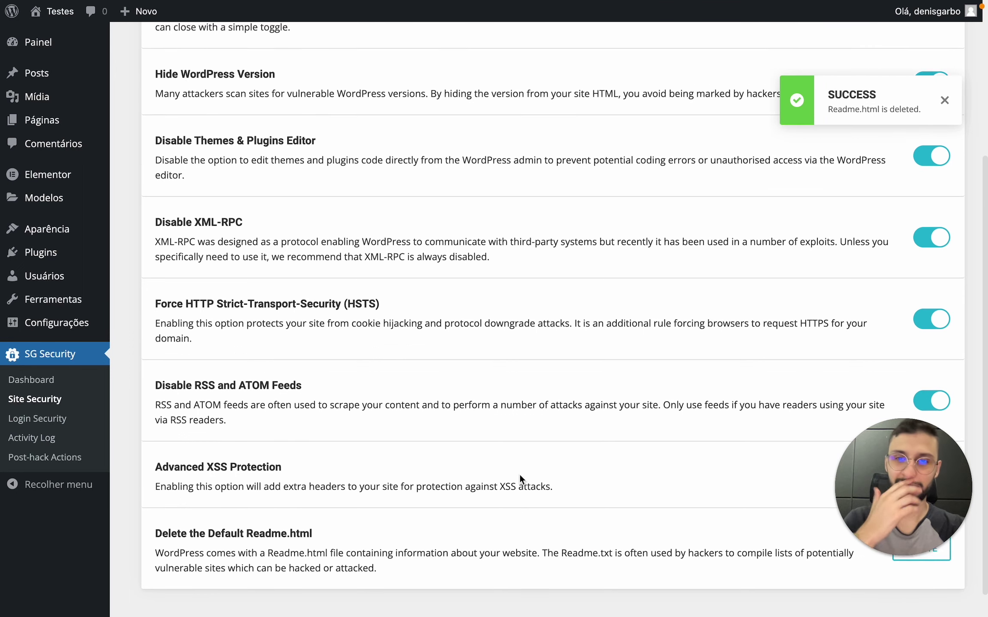
scroll(519, 472, "up", 5)
left_click(314, 238)
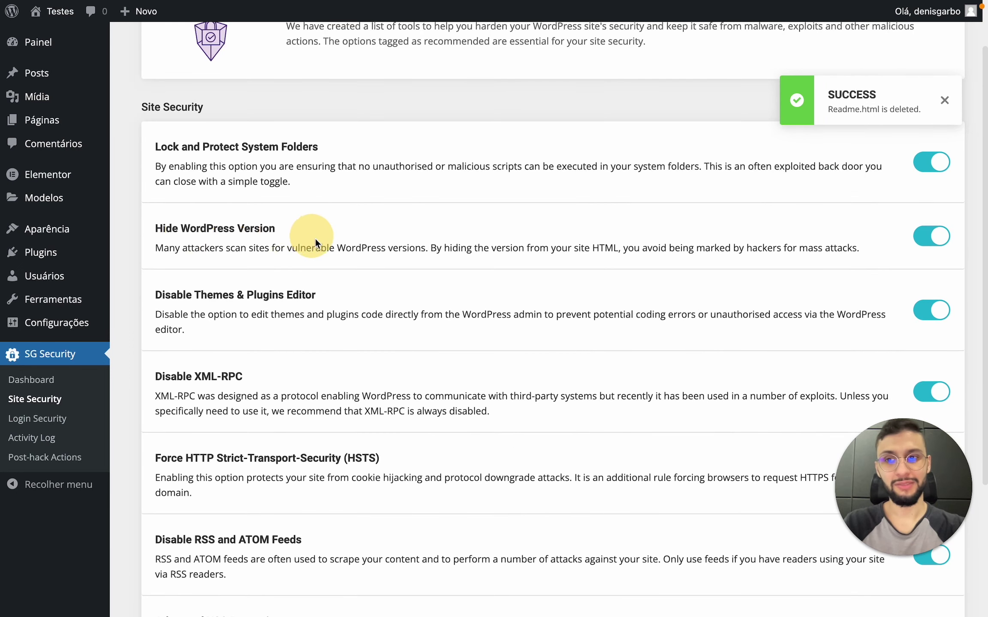
scroll(360, 275, "down", 3)
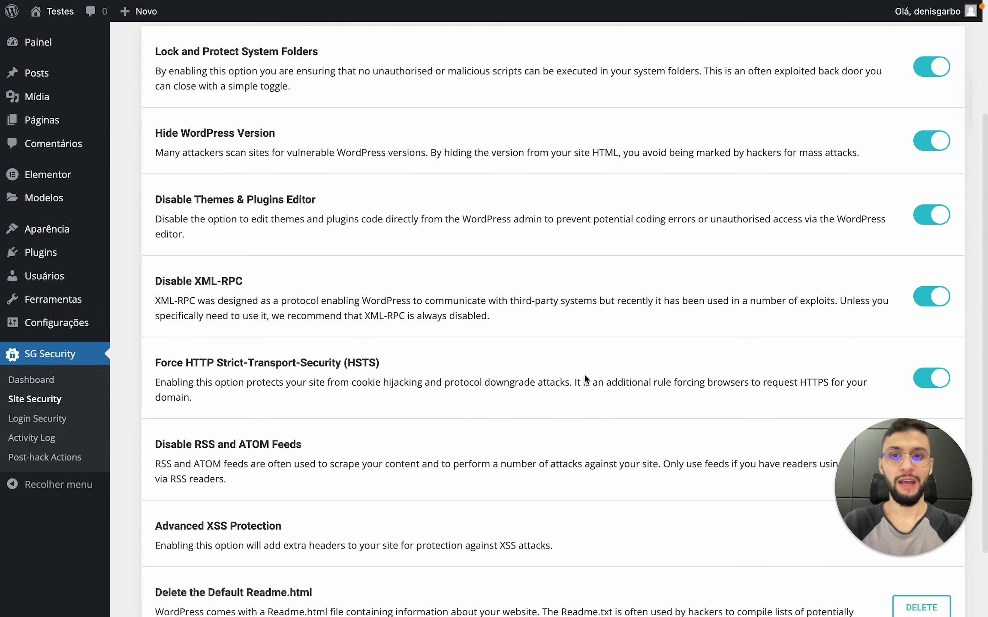
scroll(584, 374, "down", 3)
triple_click(468, 534)
left_click(491, 538)
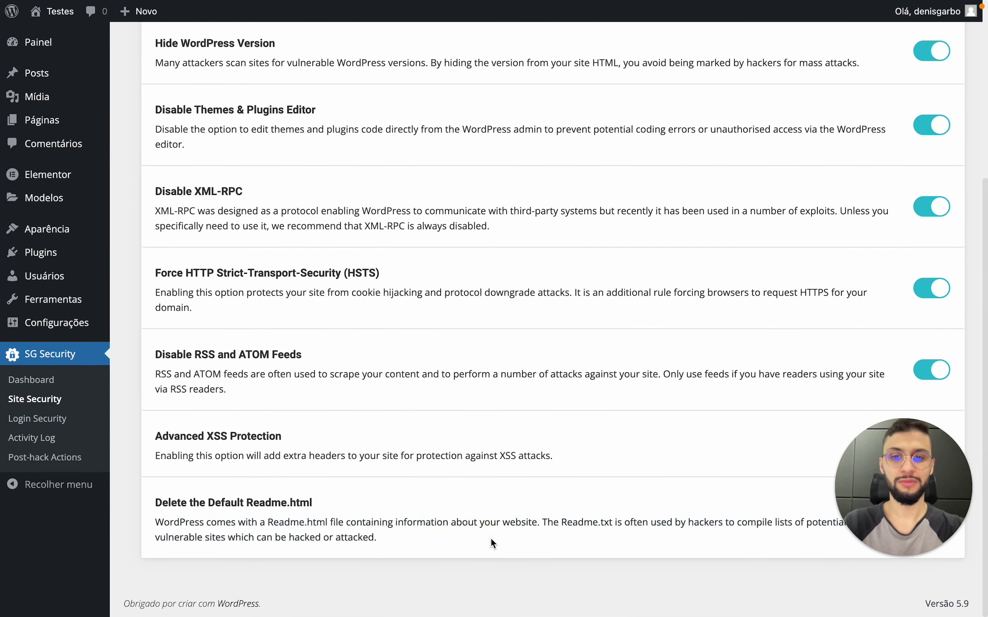
scroll(491, 538, "up", 1)
double_click(595, 562)
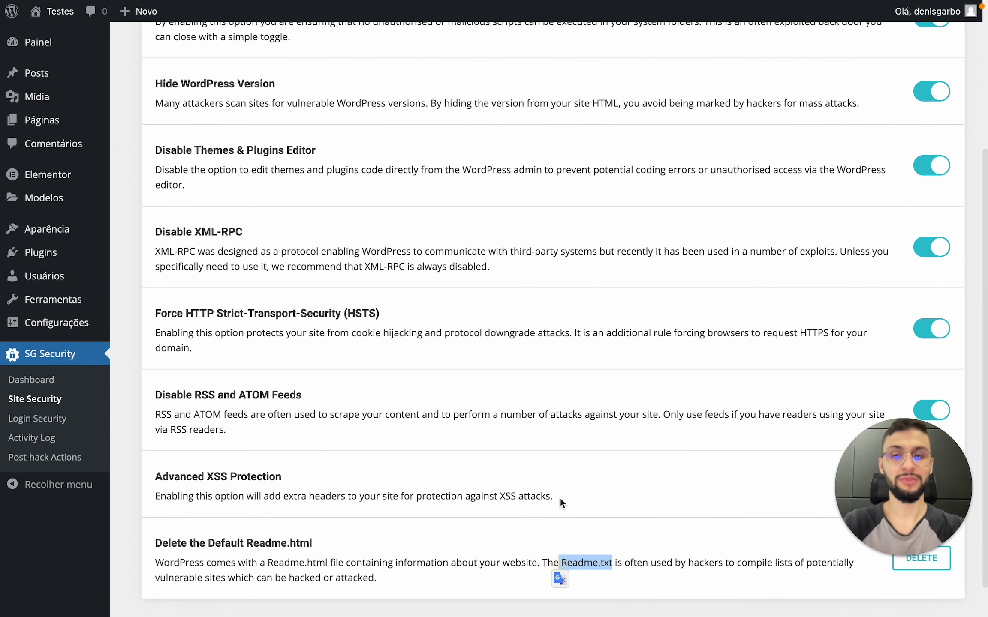
scroll(559, 472, "up", 3)
left_click_drag(618, 197, 567, 195)
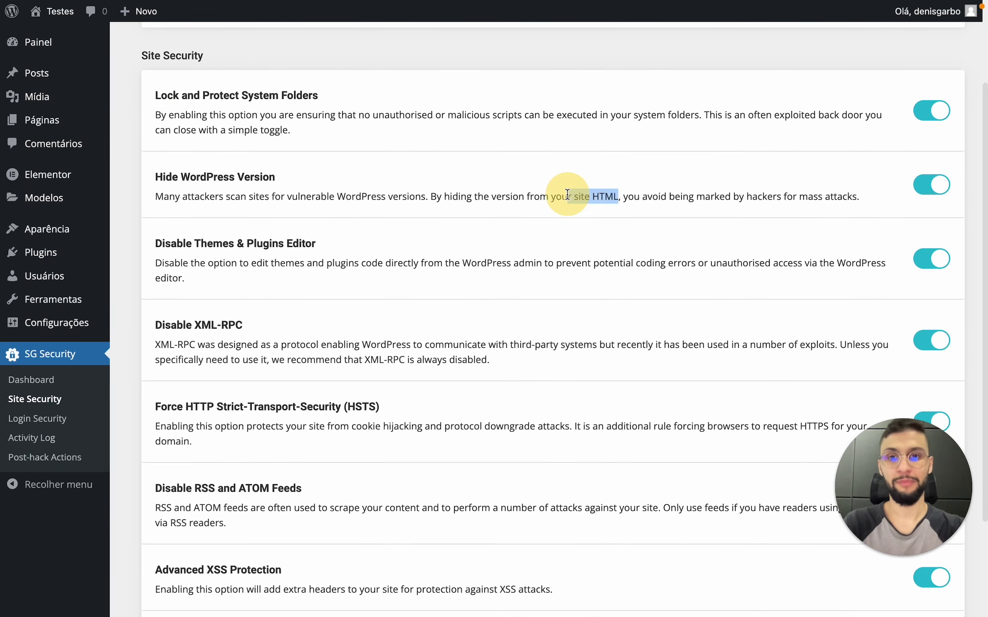
left_click(530, 206)
scroll(530, 206, "down", 3)
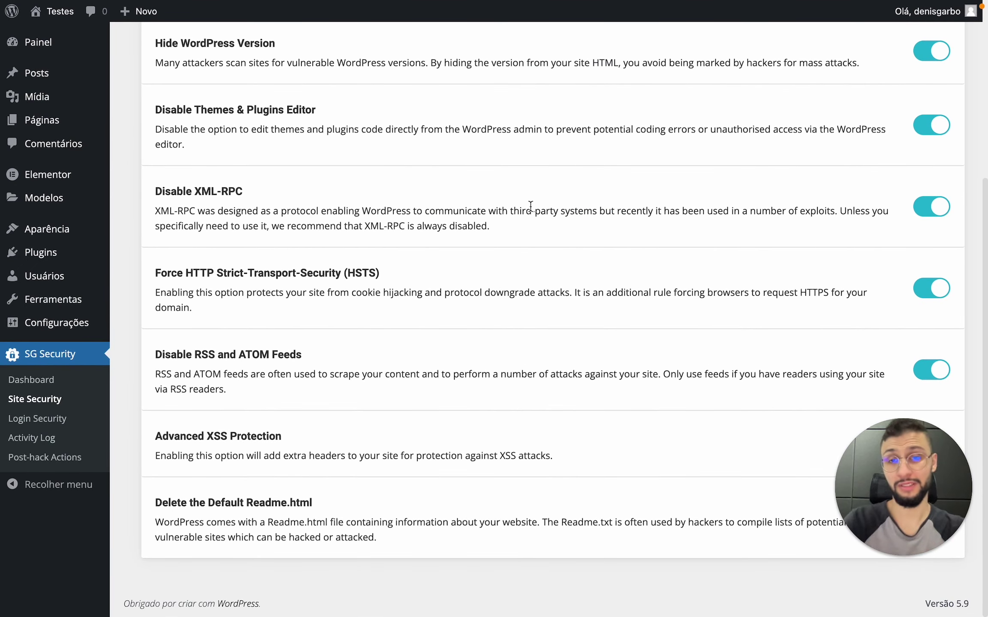
scroll(592, 431, "up", 3)
scroll(592, 432, "down", 3)
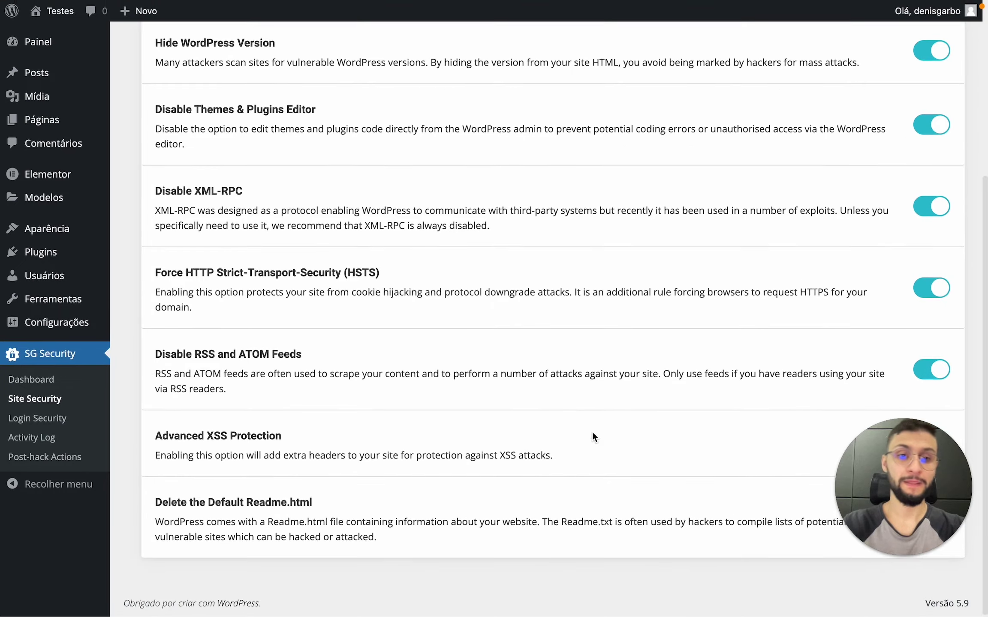
- Open the Login Security page and look through its login settings
scroll(592, 431, "up", 6)
left_click(40, 420)
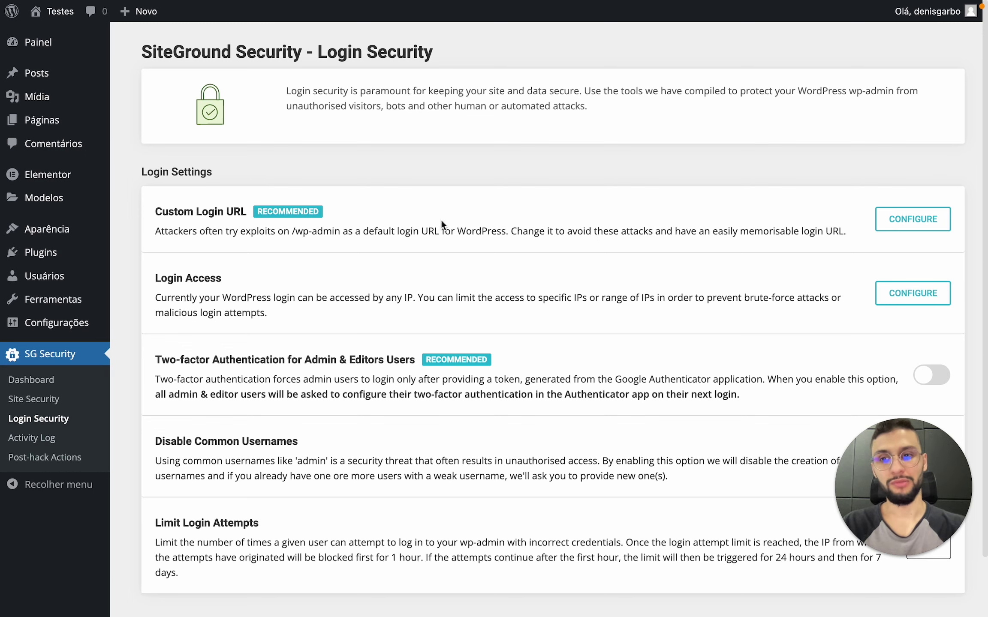
scroll(273, 244, "down", 2)
scroll(457, 326, "down", 2)
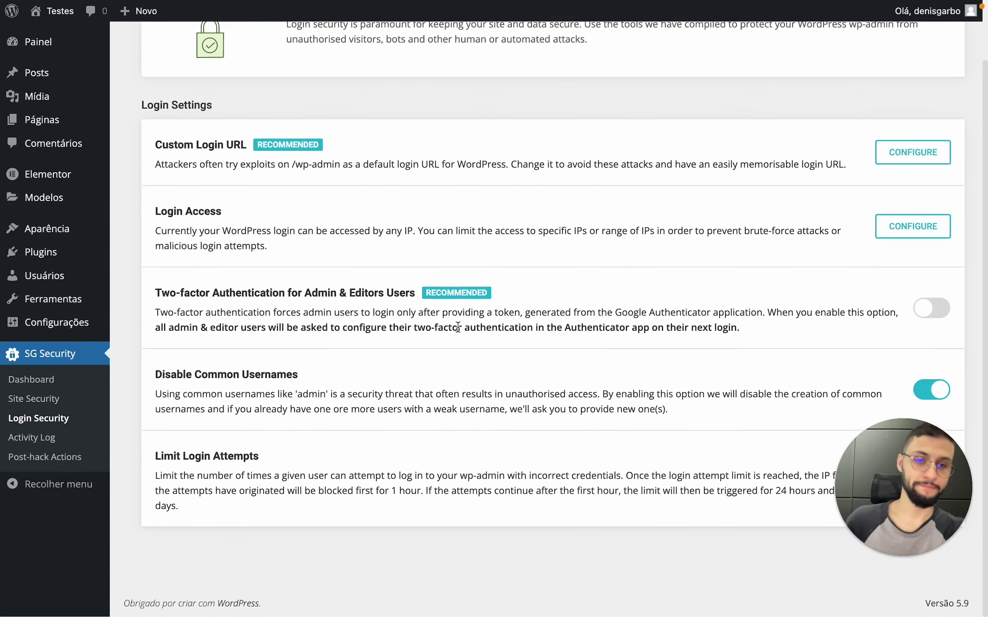
- Return to the Site Security page and reread the Advanced XSS Protection and Disable XML-RPC options
left_click(17, 400)
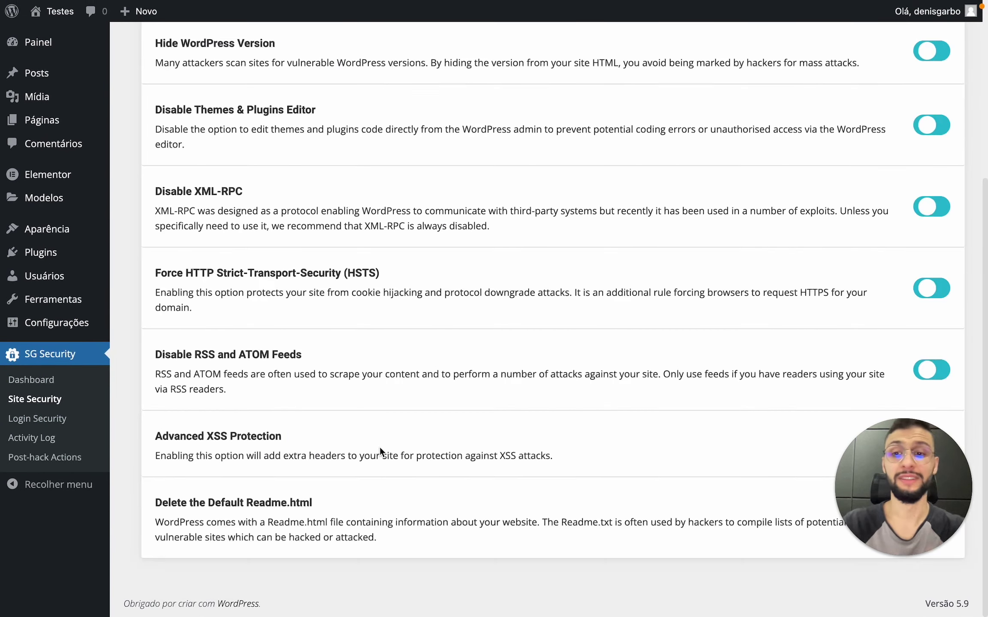
scroll(449, 448, "up", 3)
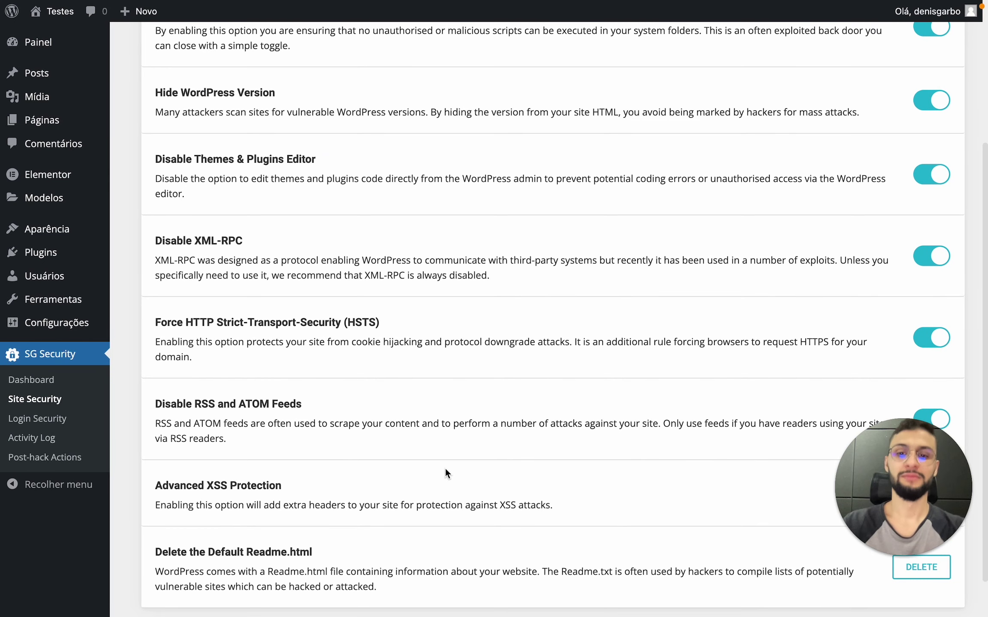
triple_click(197, 487)
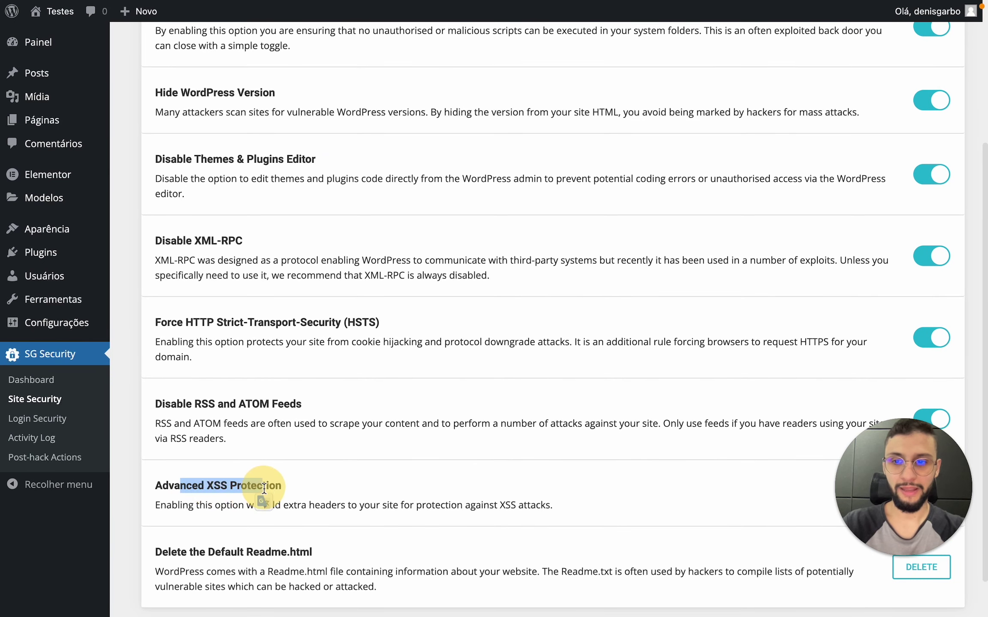
double_click(249, 487)
triple_click(249, 487)
left_click(397, 498)
triple_click(419, 503)
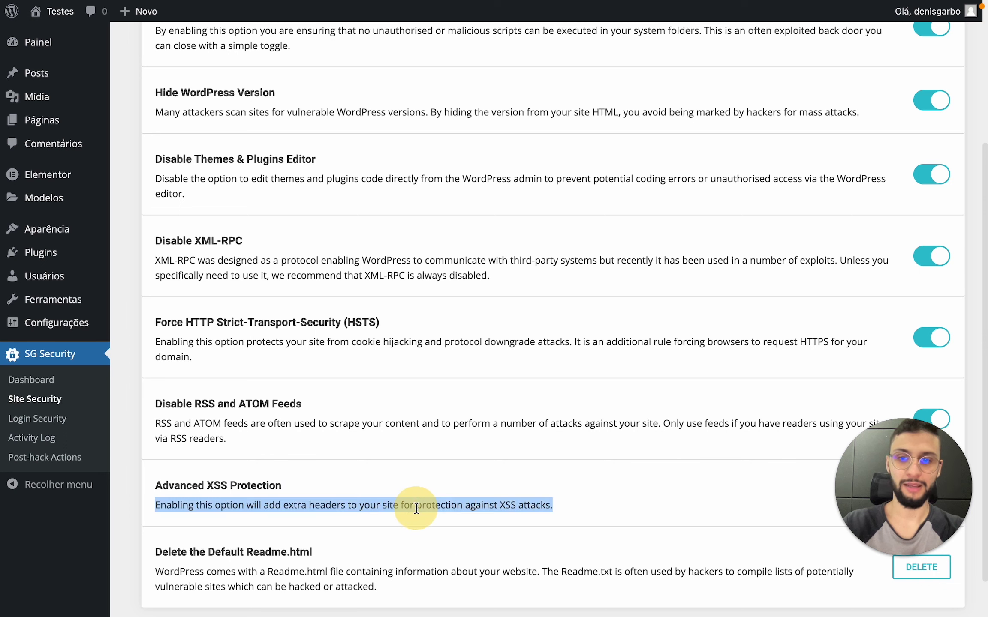
left_click(445, 508)
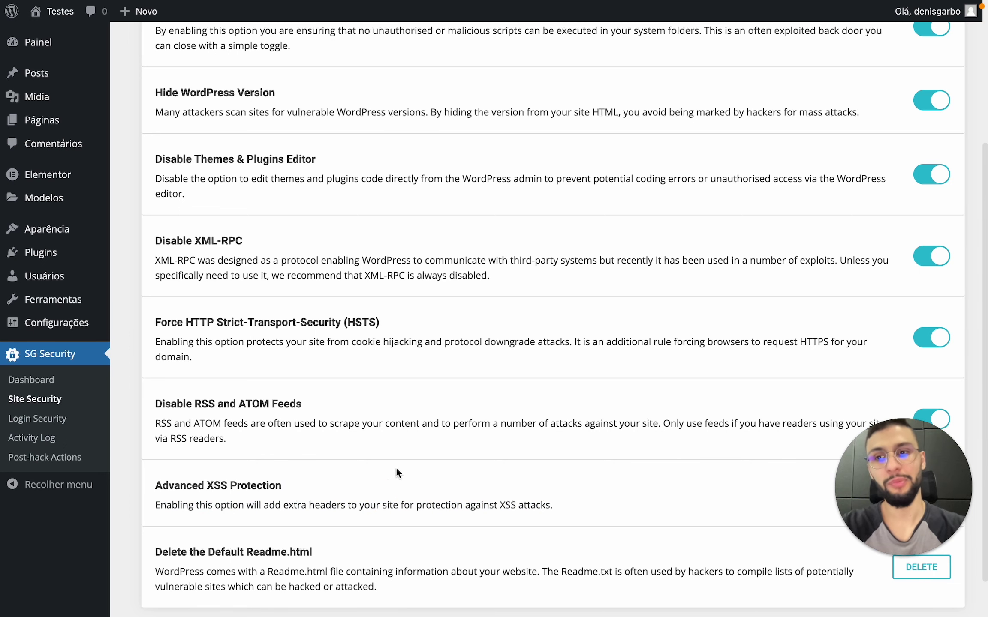
scroll(377, 431, "up", 3)
left_click_drag(242, 304, 194, 305)
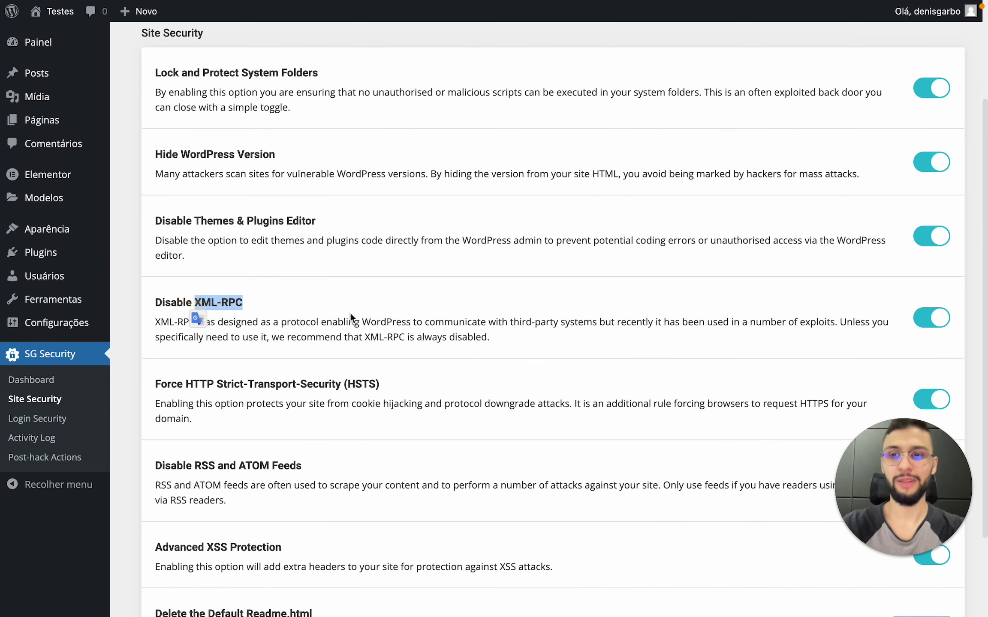
- Return to the Login Security page and read the Custom Login URL description
left_click(350, 313)
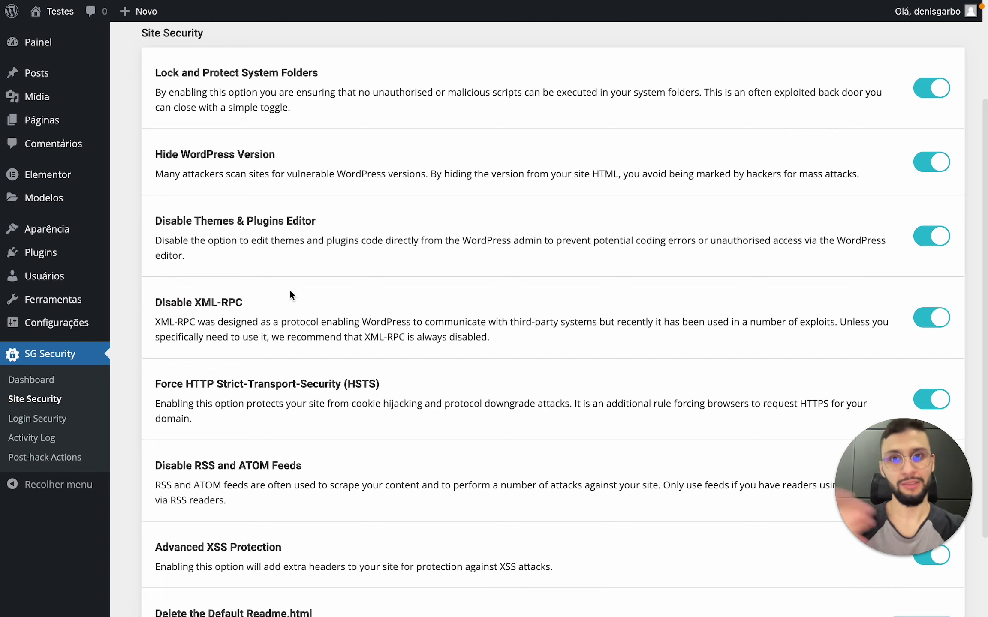
left_click(43, 419)
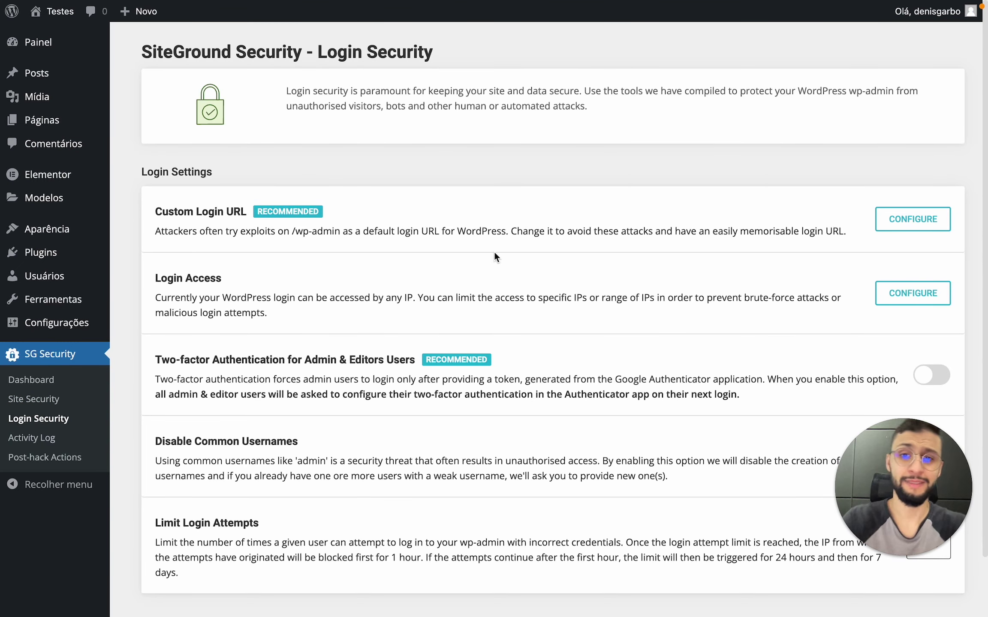
double_click(502, 234)
left_click(577, 238)
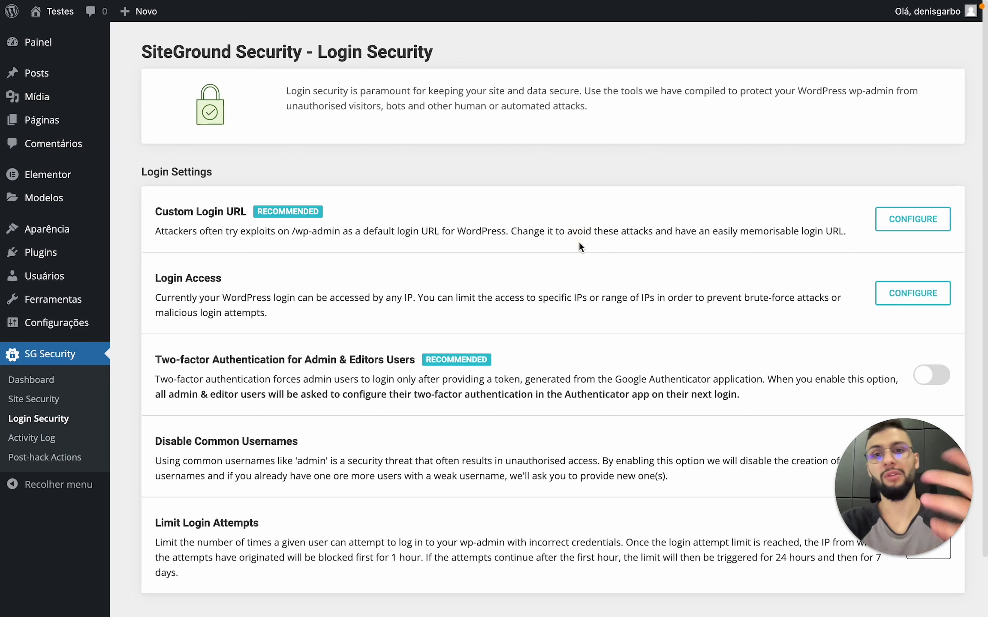
triple_click(433, 233)
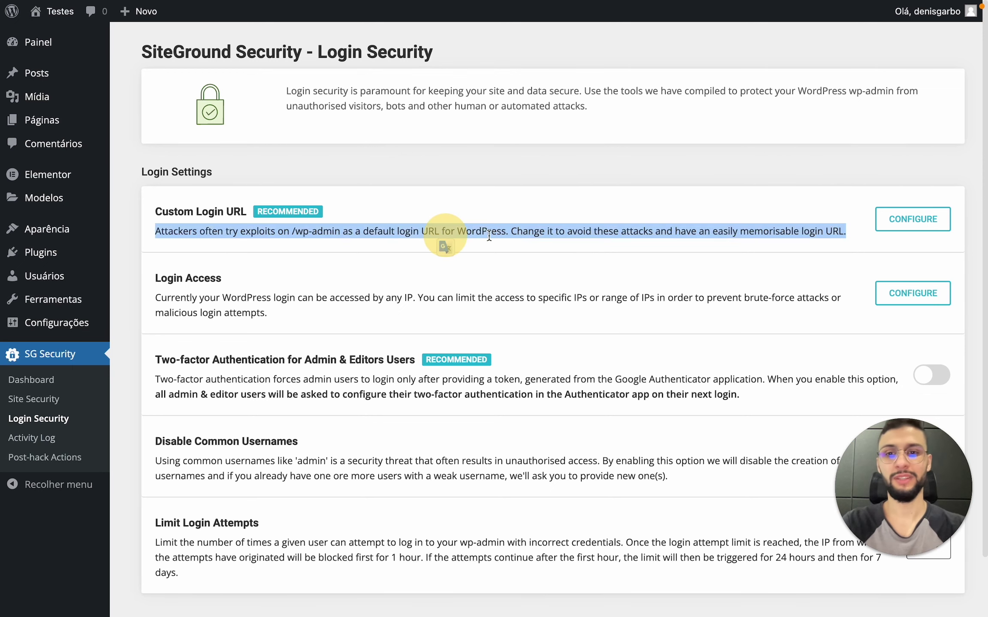
left_click(493, 235)
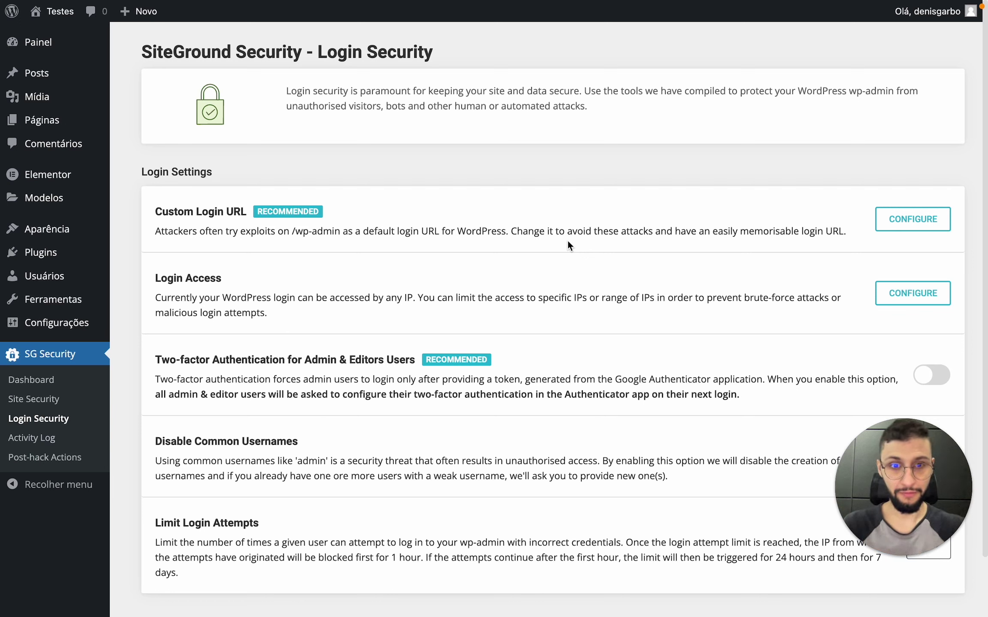
triple_click(542, 230)
left_click(603, 230)
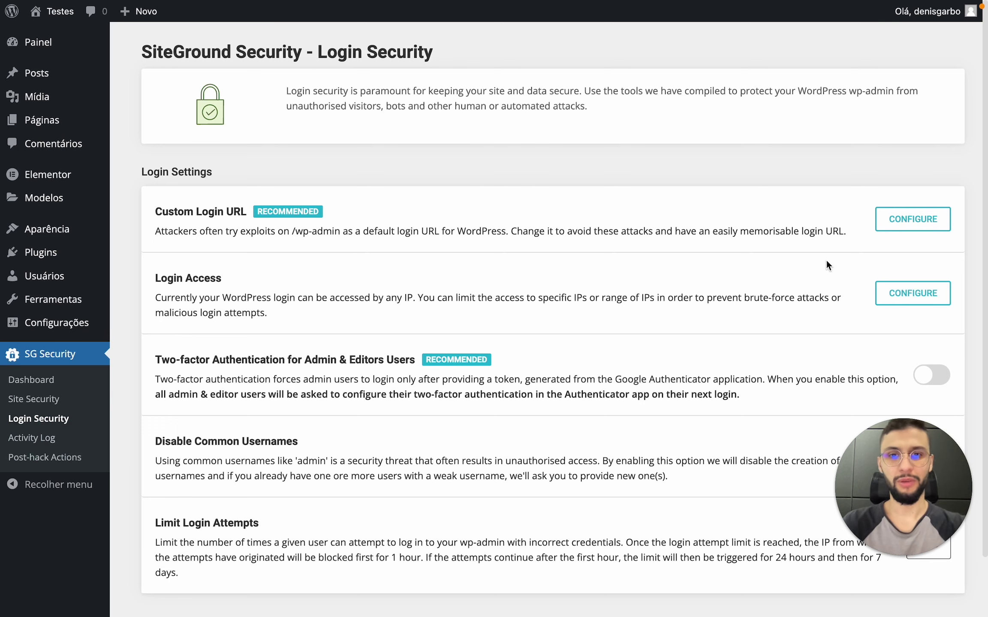
- Try out sei-la as the custom login URL and discard the change
left_click(905, 227)
left_click(302, 295)
left_click(490, 383)
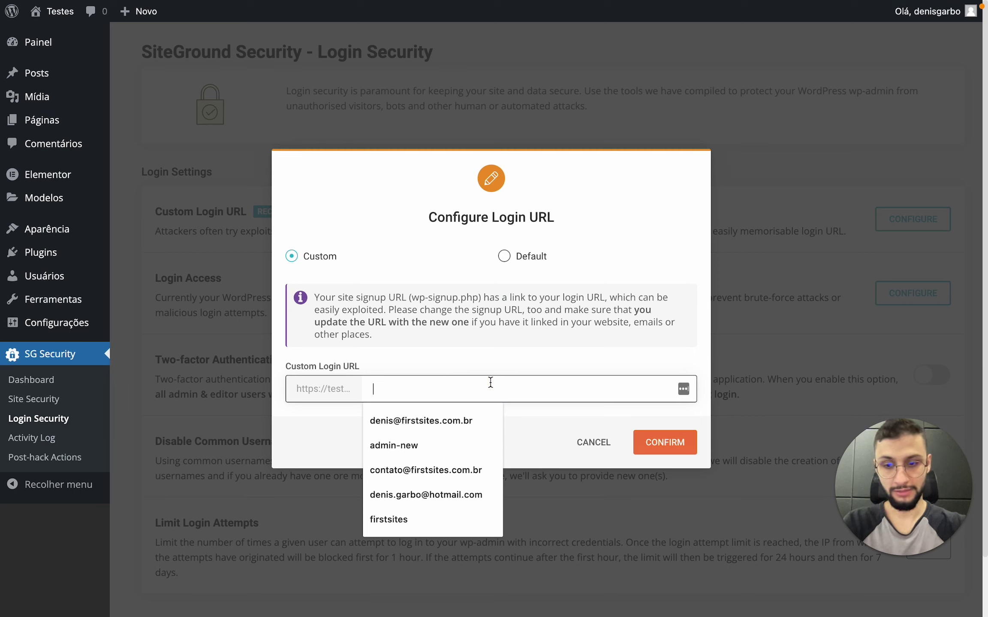
type("seila")
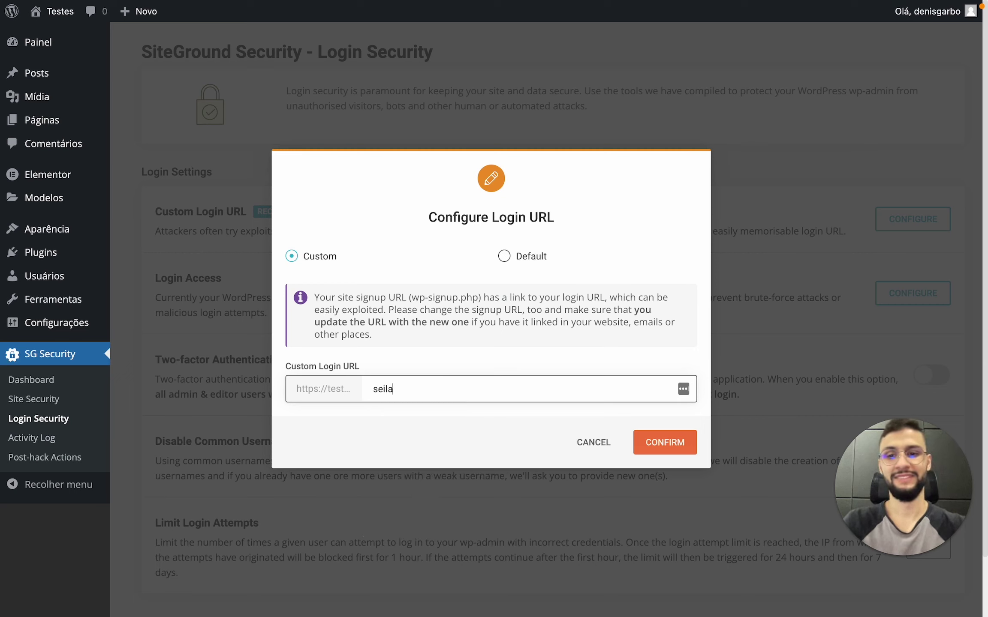
key("BackSpace")
key("BackSpace")
type("-la")
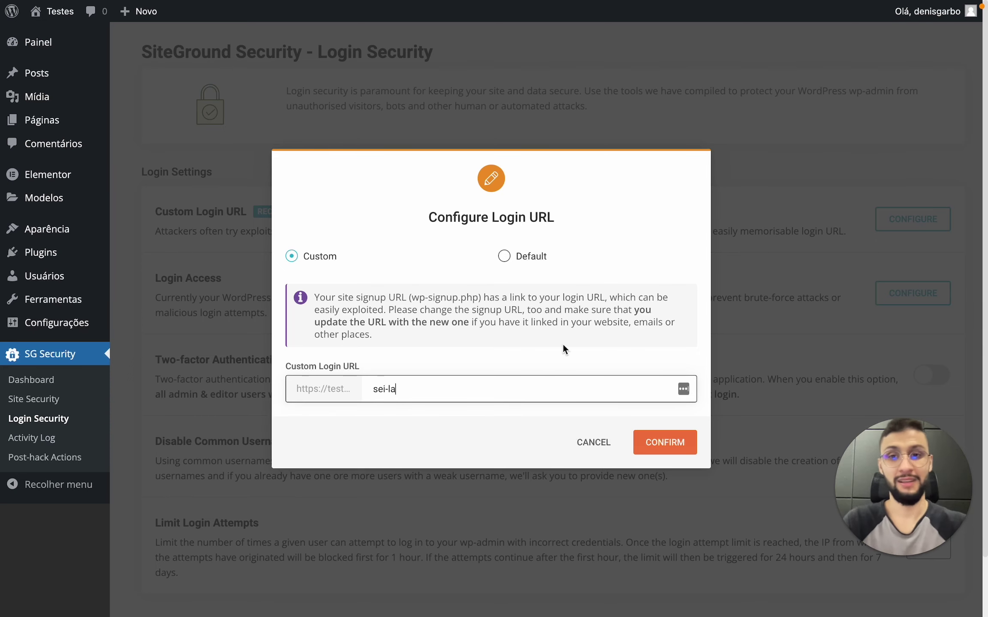
left_click(592, 441)
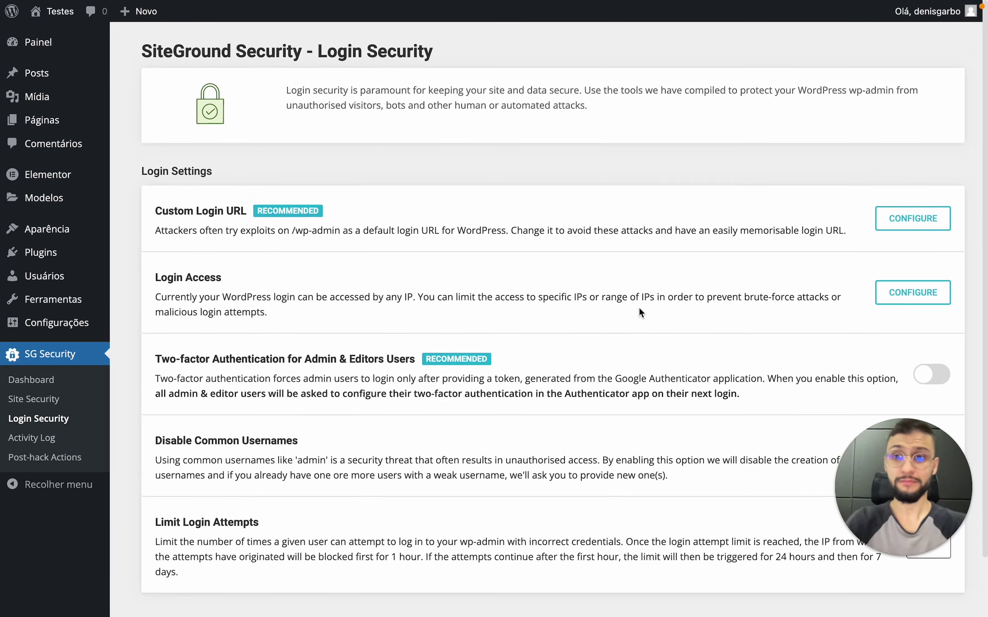
- Look at the Login Access setting for limiting logins by IP and close it without adding an address
scroll(639, 307, "down", 1)
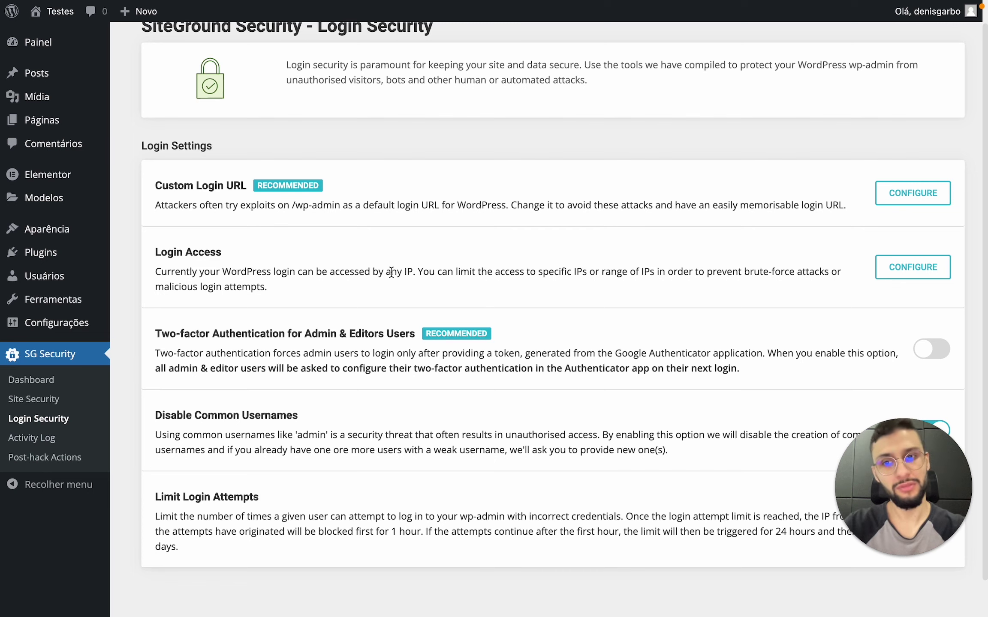
left_click(913, 274)
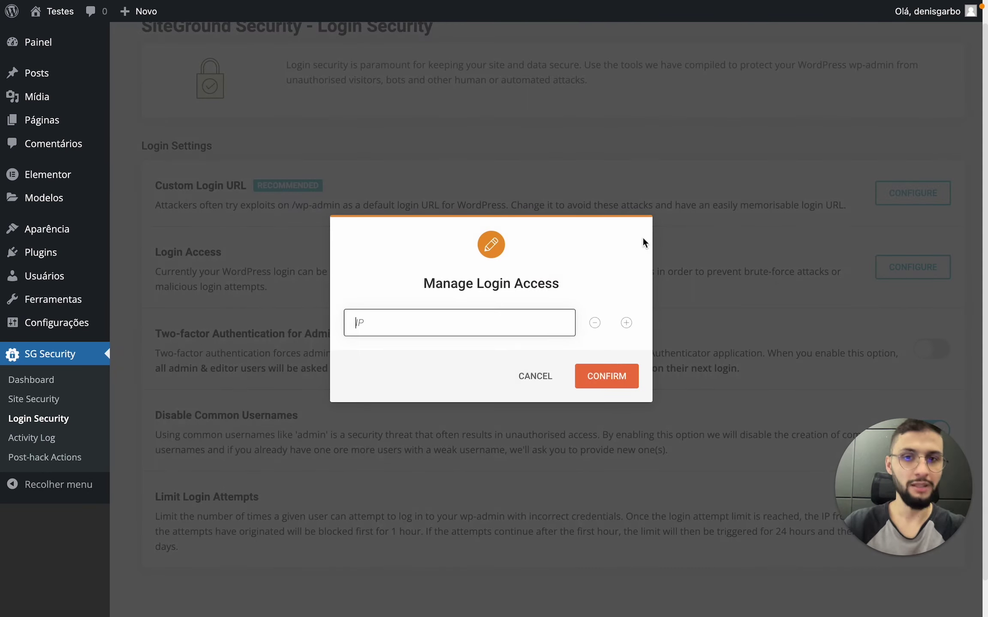
left_click(543, 379)
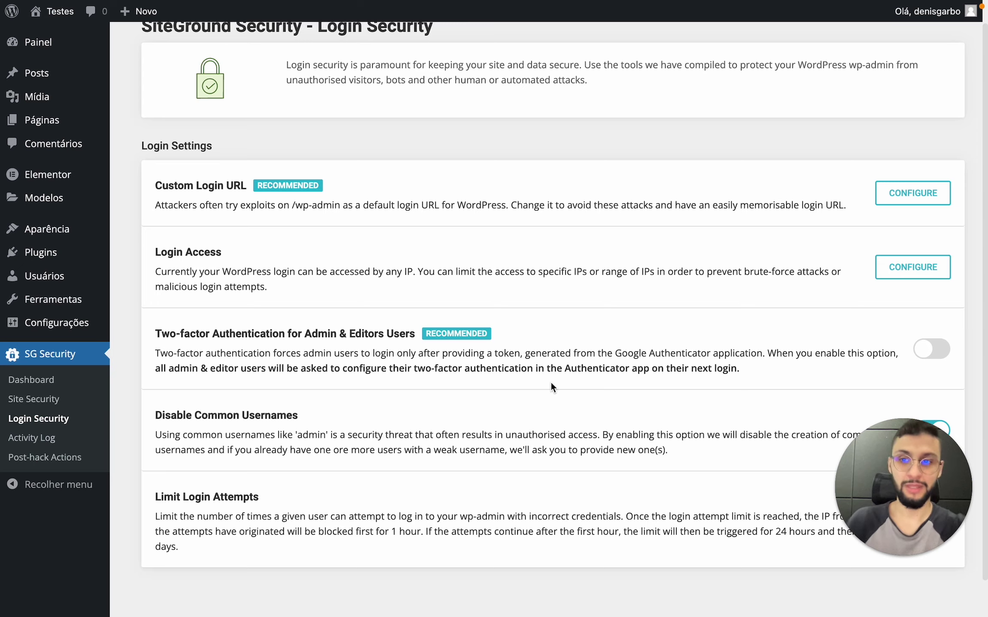
- Read the Two-factor Authentication for Admin & Editors Users option, including what it says about the Google Authenticator application
scroll(556, 341, "down", 2)
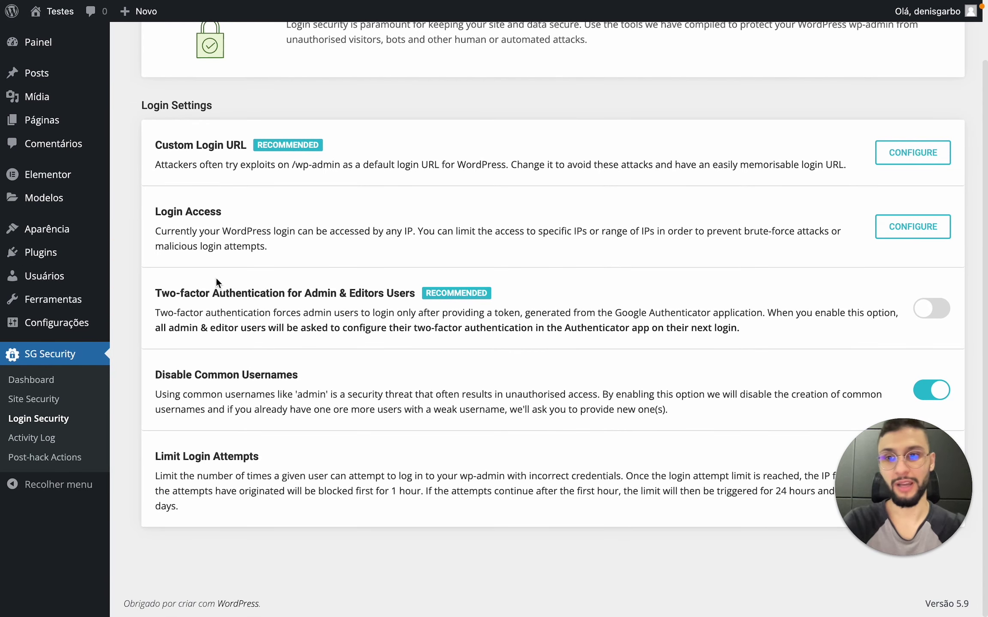
left_click_drag(155, 293, 359, 294)
triple_click(350, 294)
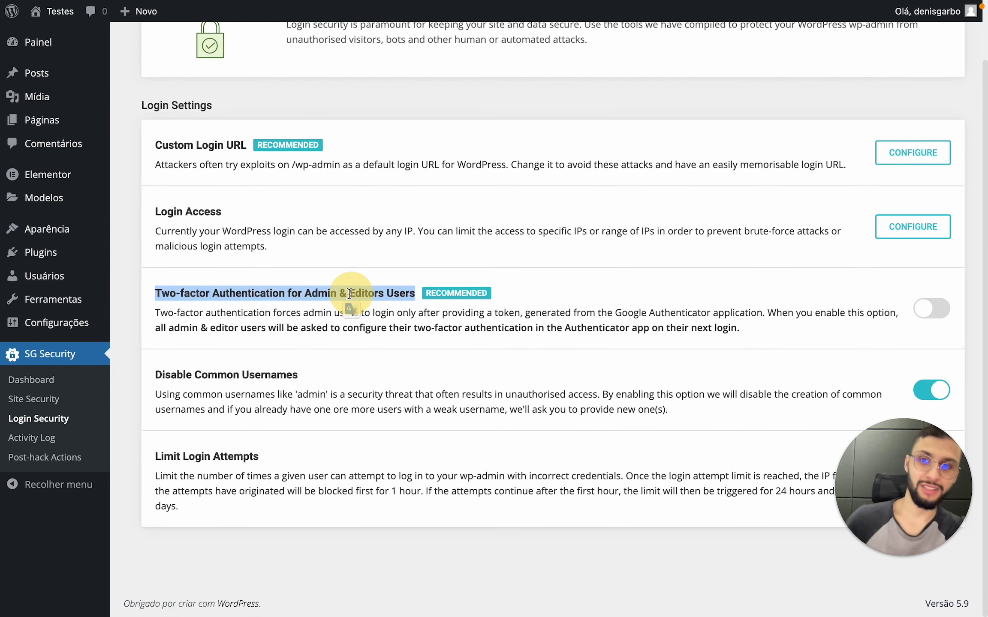
left_click(350, 294)
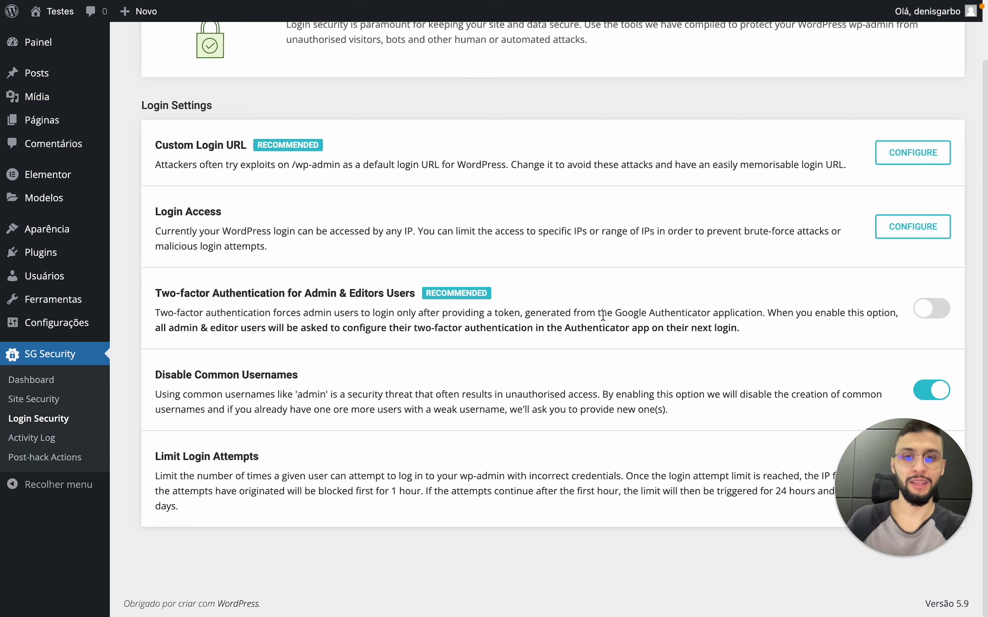
left_click_drag(613, 313, 725, 314)
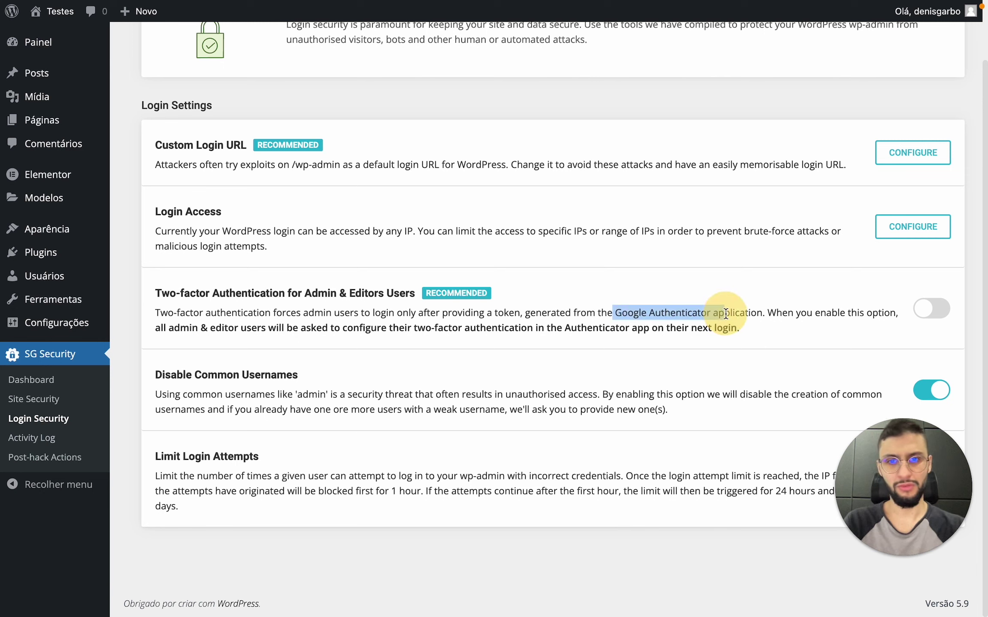
left_click(683, 313)
left_click(709, 310)
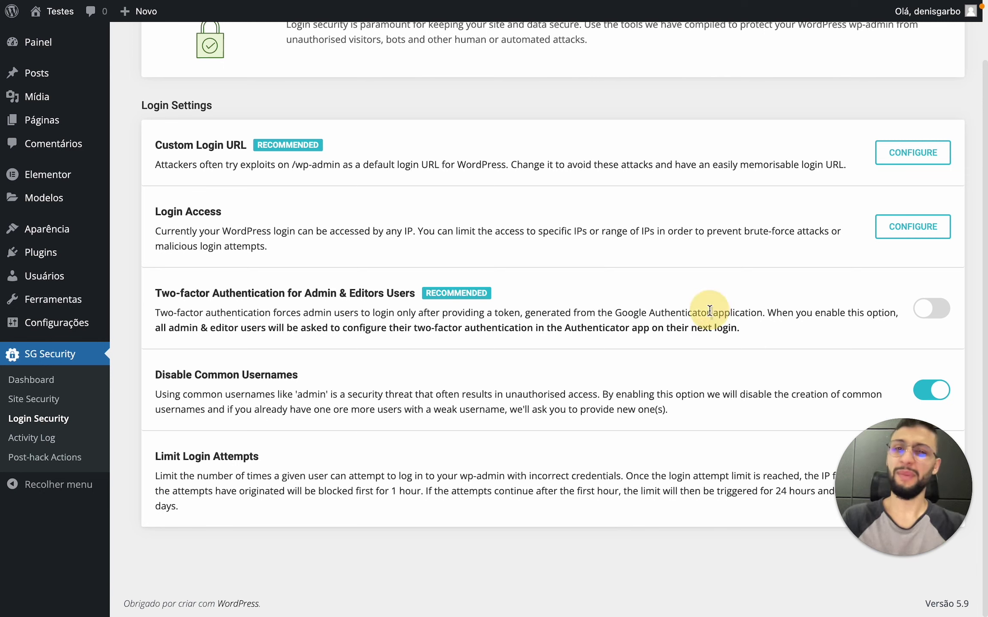
double_click(639, 313)
double_click(688, 314)
left_click(635, 317)
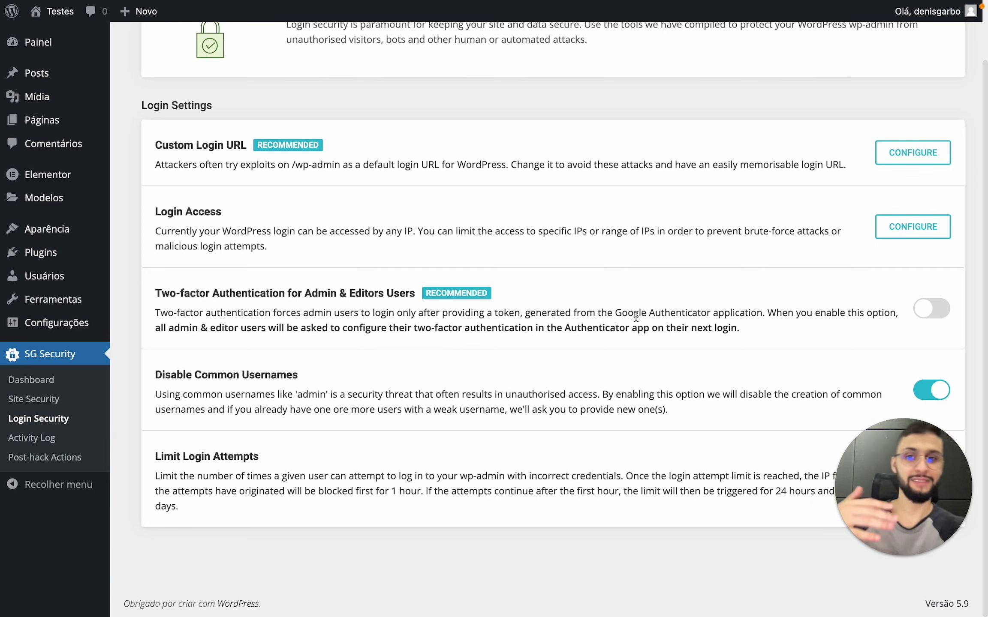
triple_click(651, 326)
left_click(650, 327)
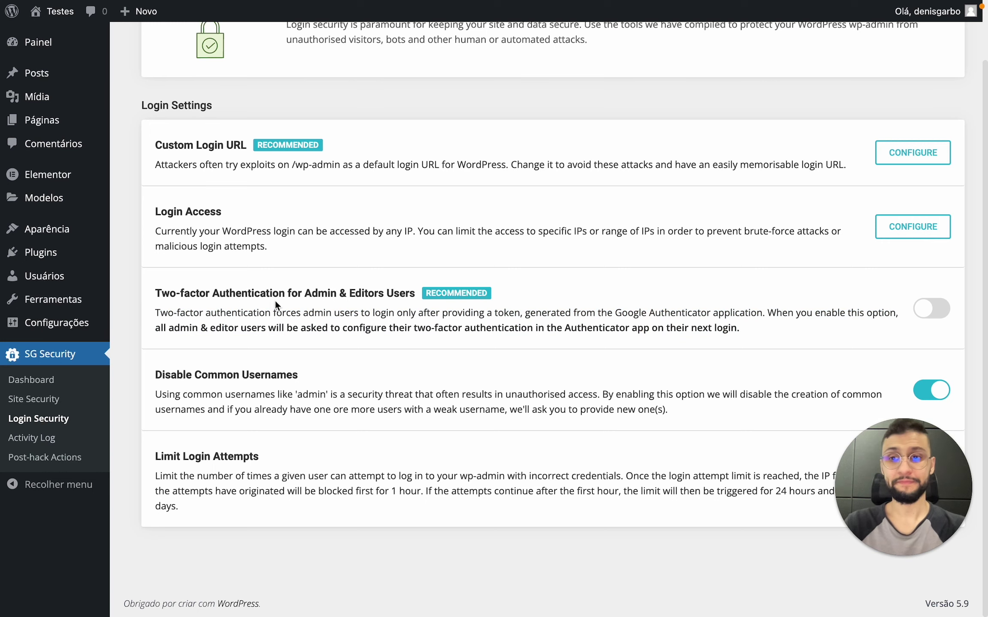
left_click_drag(210, 294, 414, 295)
triple_click(547, 324)
left_click(579, 326)
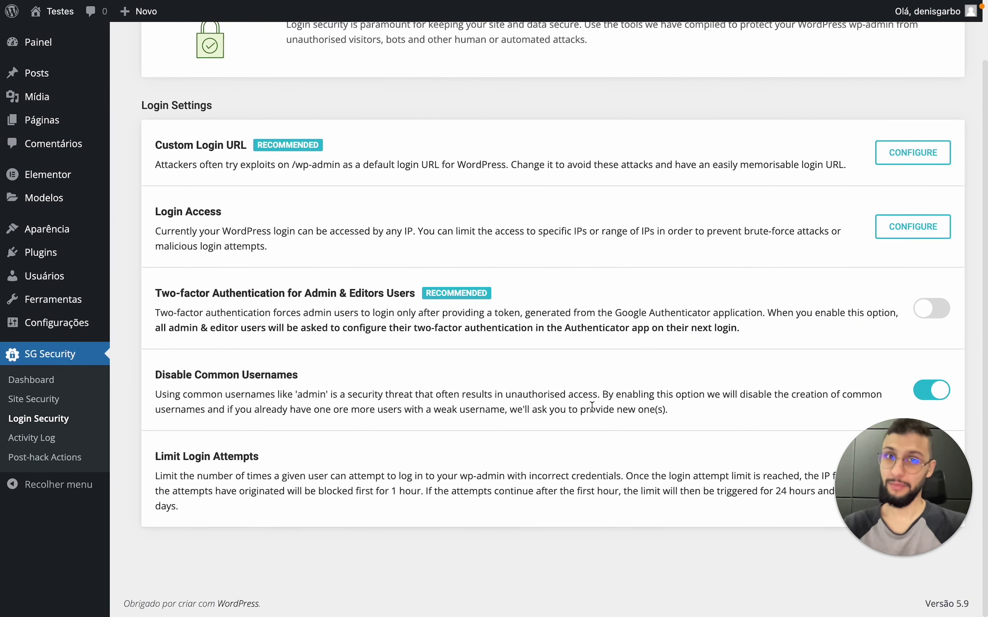
- Read the description of the Disable Common Usernames option
left_click_drag(165, 375, 287, 372)
left_click(449, 410)
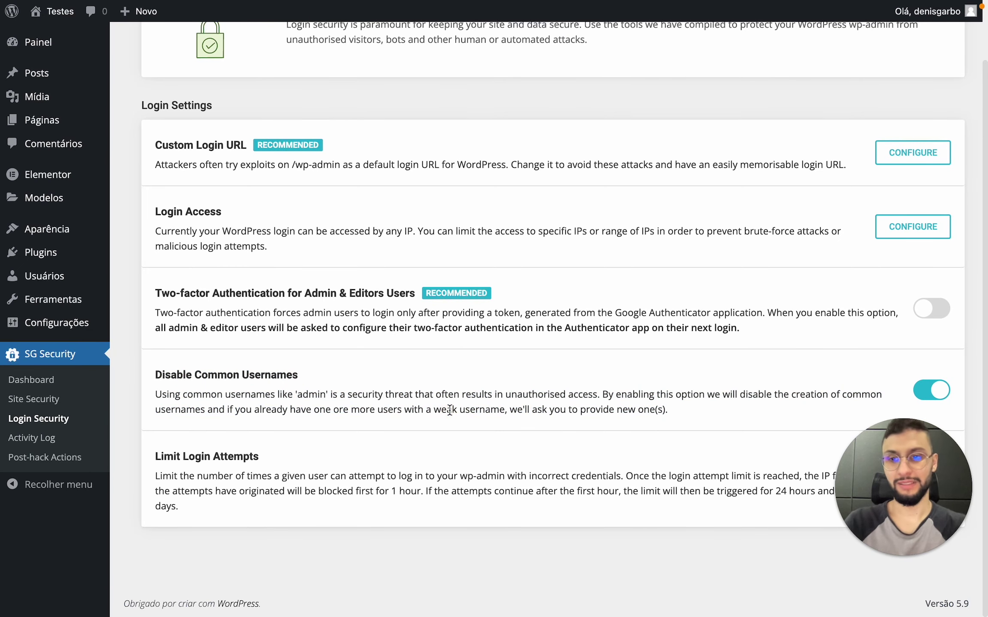
left_click(319, 395)
left_click(514, 390)
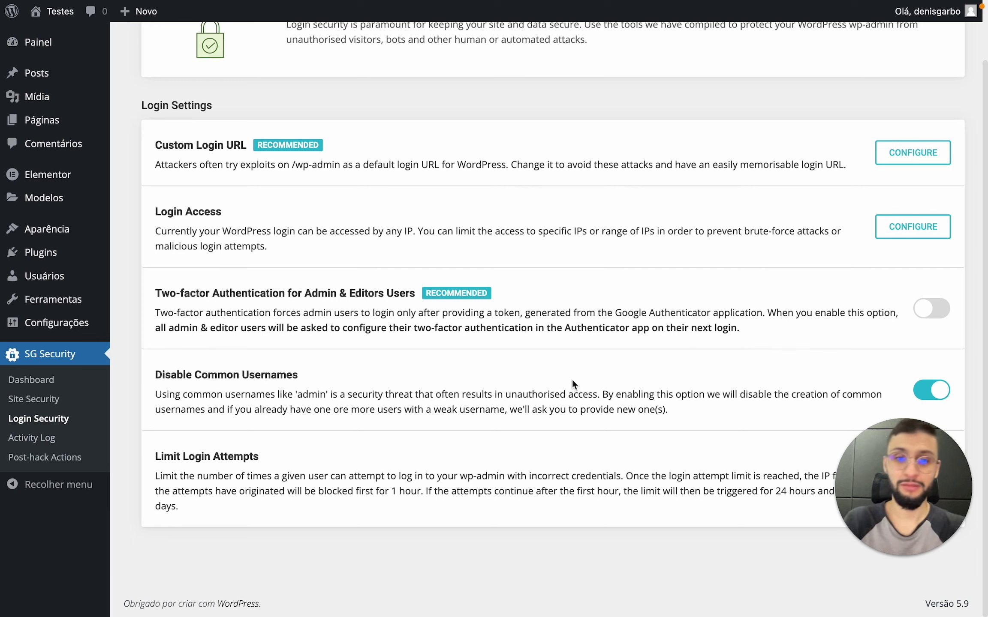
- Read the Limit Login Attempts description and set the limit to 3 attempts
left_click_drag(893, 478, 803, 298)
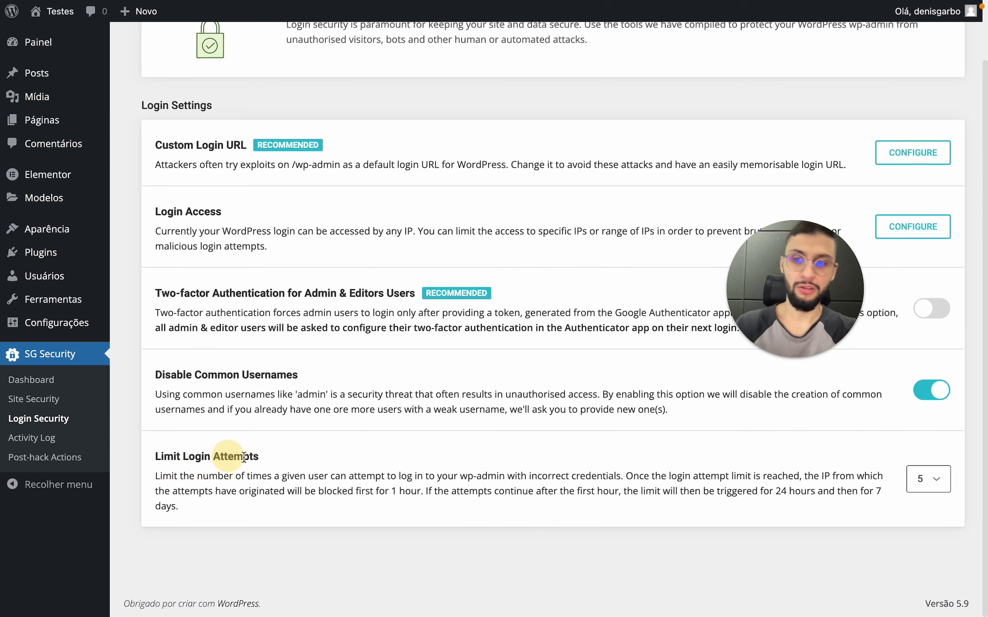
triple_click(316, 473)
left_click(950, 499)
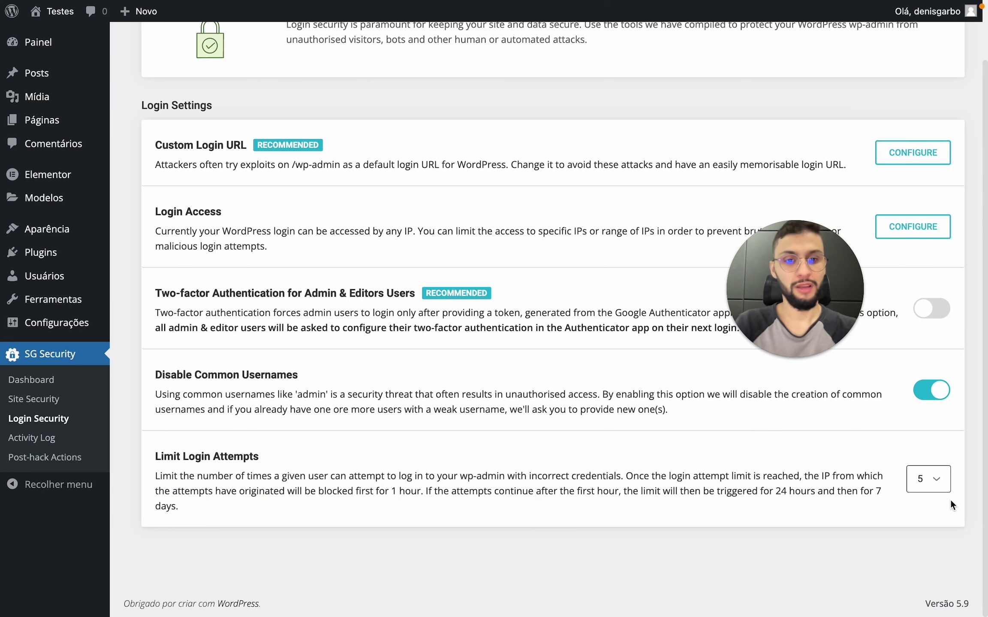
left_click(923, 479)
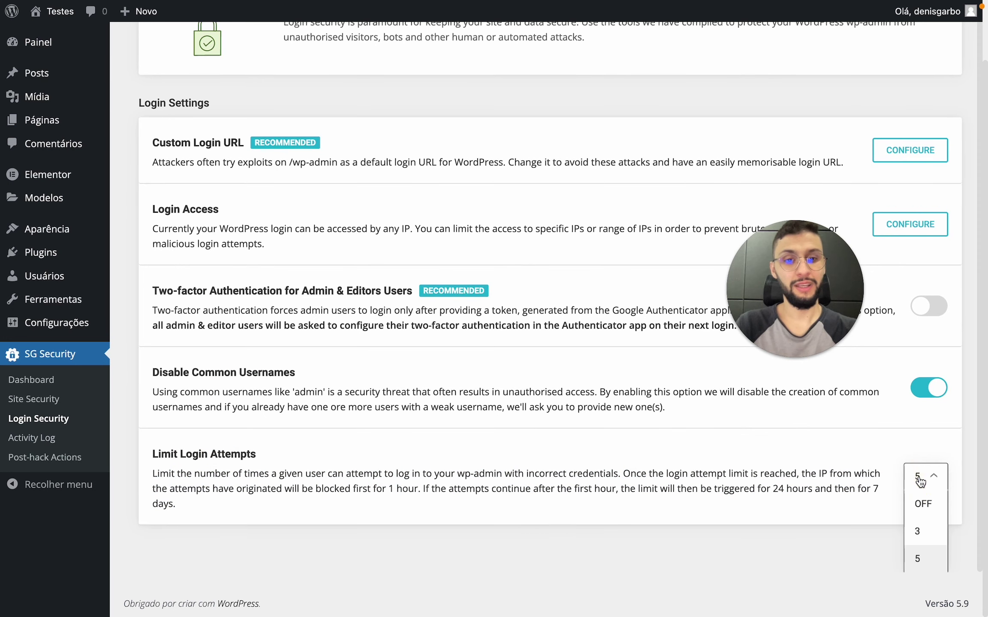
left_click(934, 538)
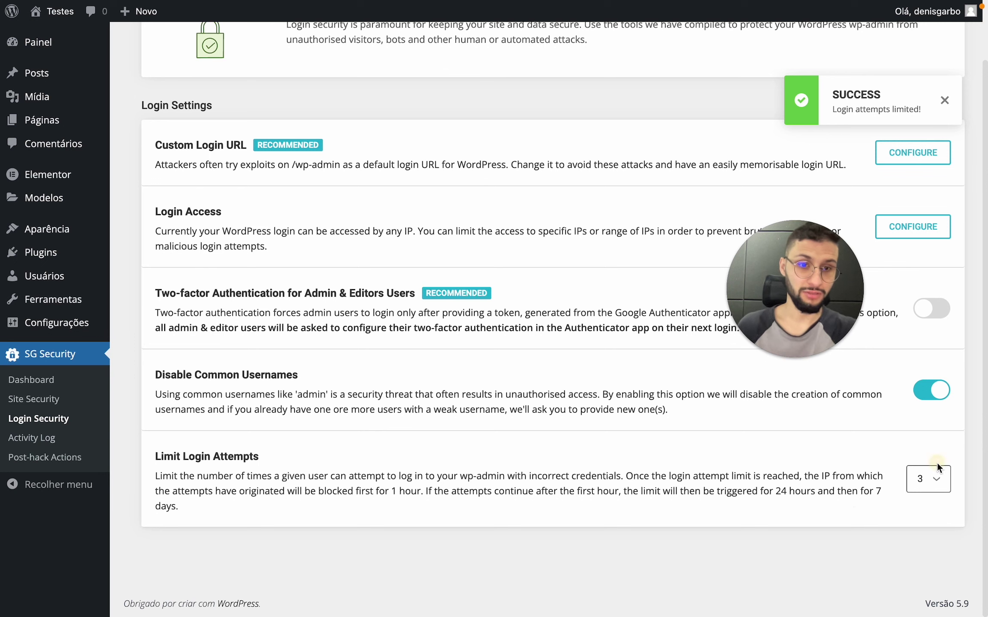
left_click(936, 478)
left_click(936, 533)
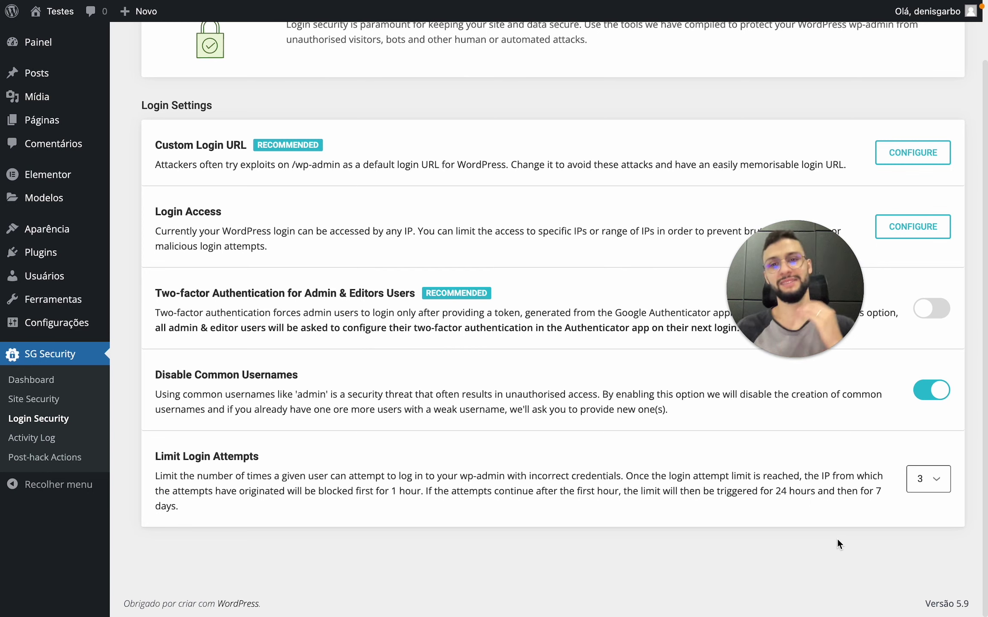
left_click_drag(859, 256, 926, 472)
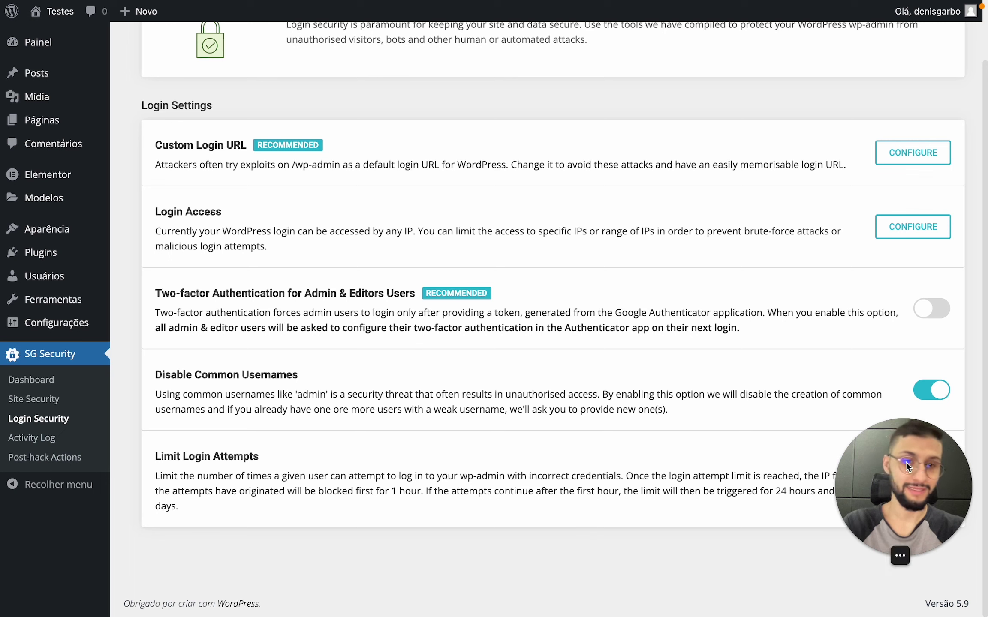
left_click_drag(905, 462, 839, 292)
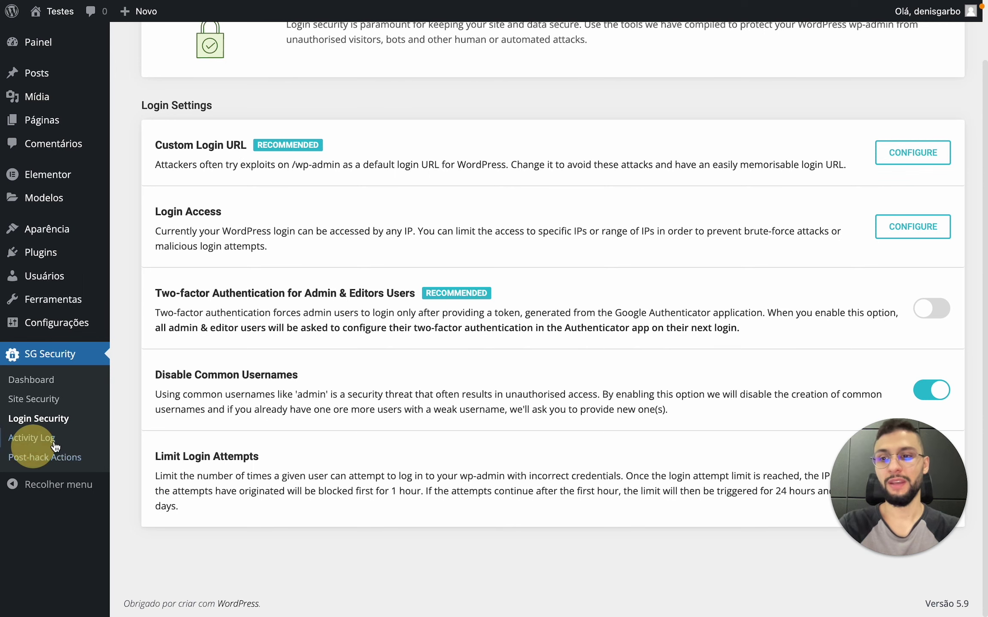
- Open the Activity Log and look through its blocked, registered and unknown visitor records
left_click(24, 439)
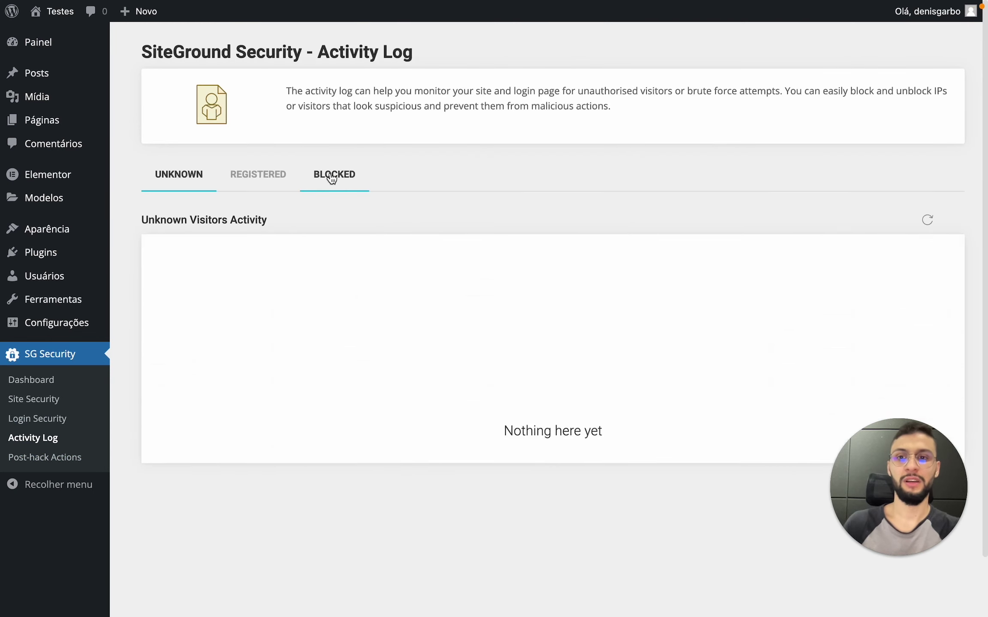
left_click(333, 178)
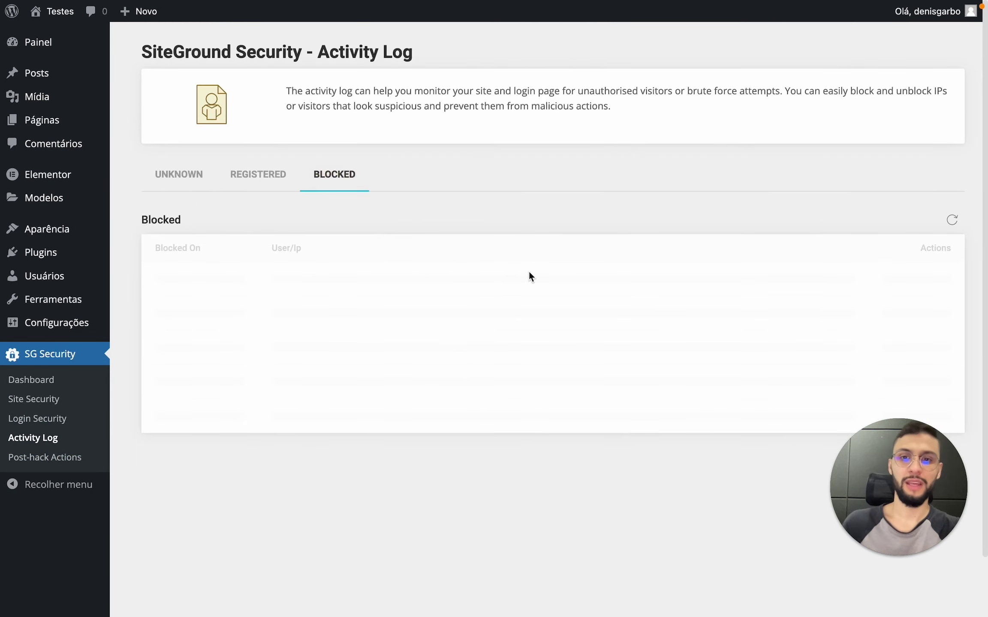
scroll(528, 272, "down", 3)
scroll(569, 307, "up", 3)
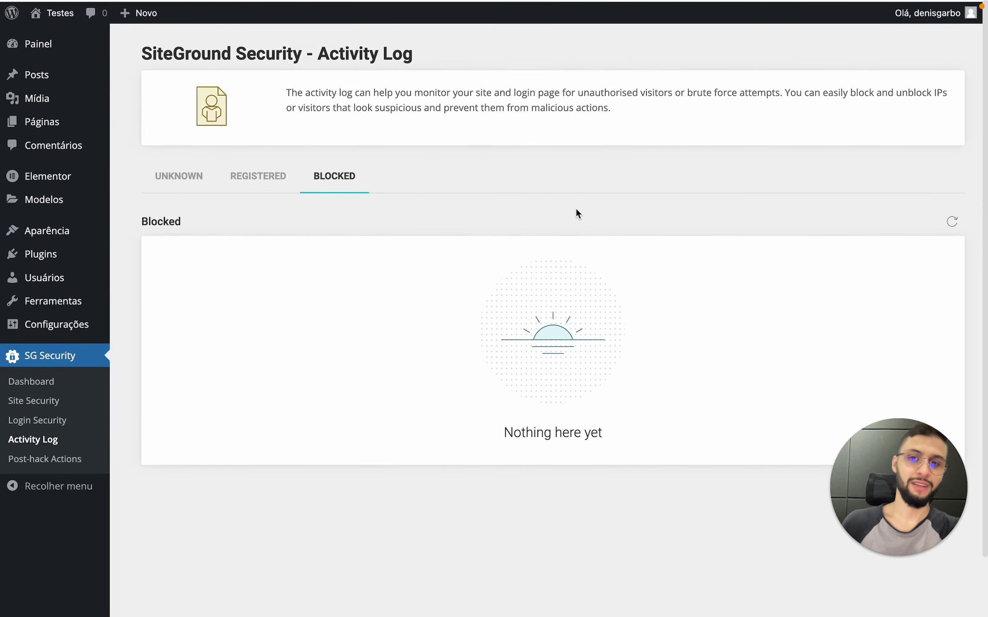
left_click(270, 187)
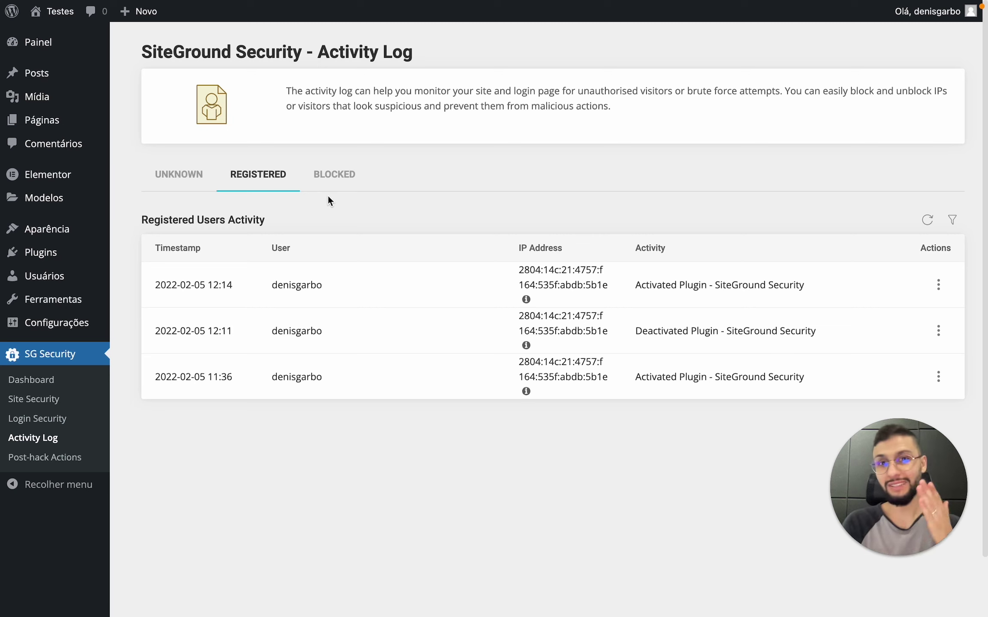
left_click(340, 176)
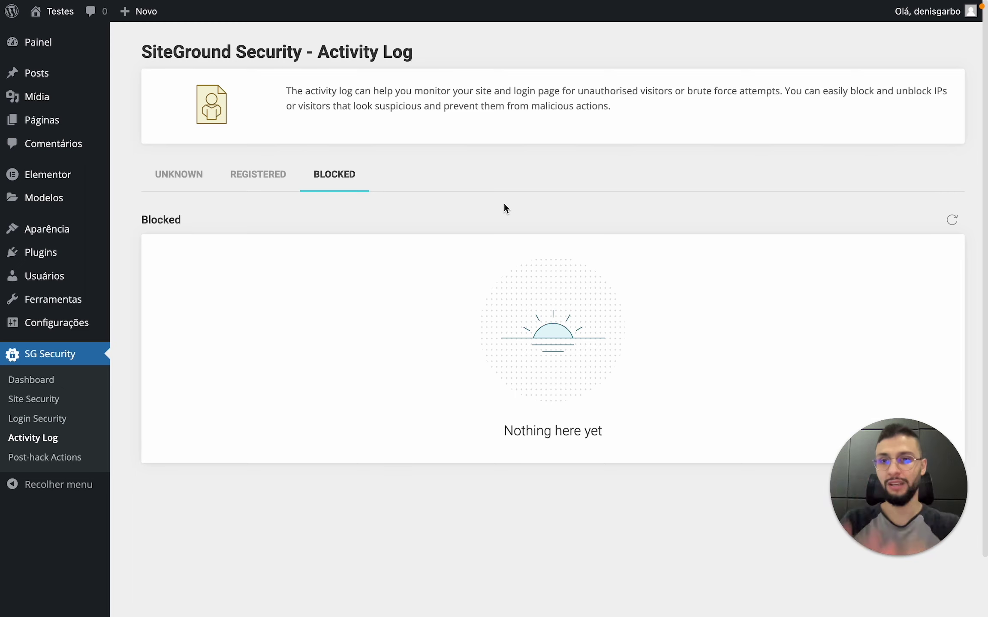
left_click(195, 189)
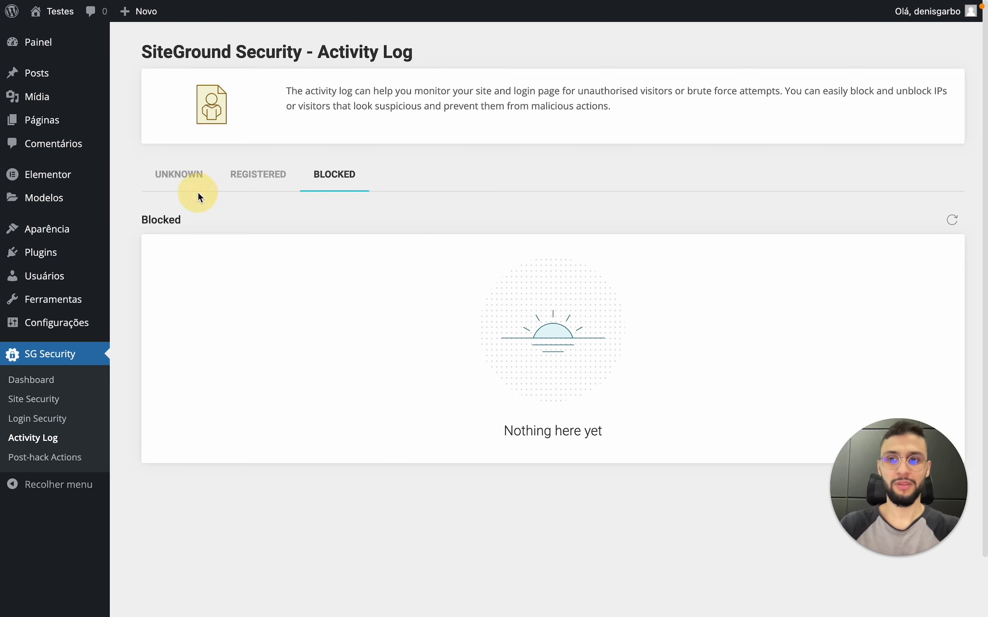
scroll(206, 403, "down", 3)
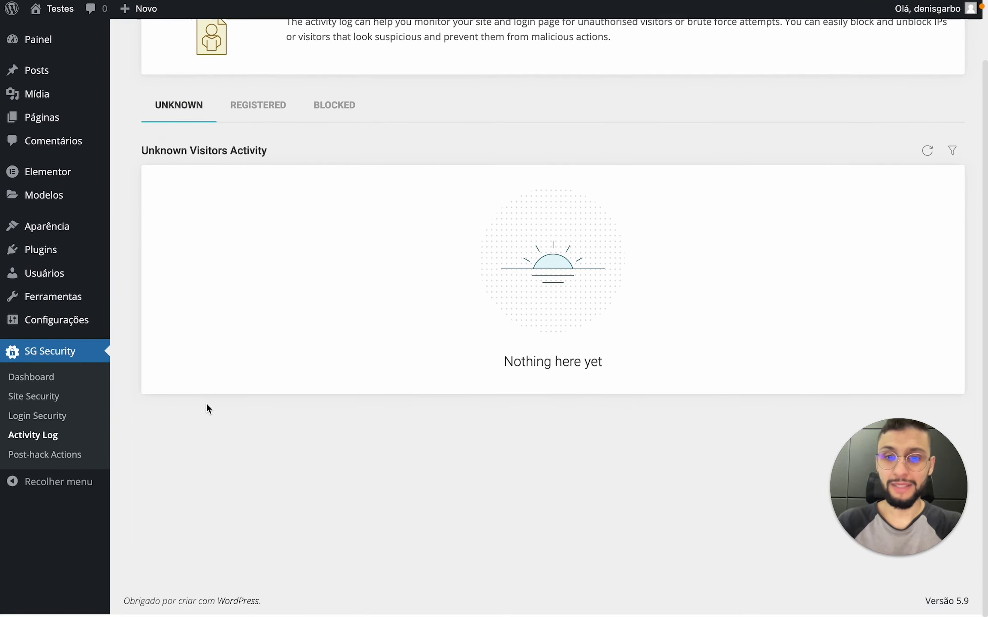
scroll(206, 403, "up", 3)
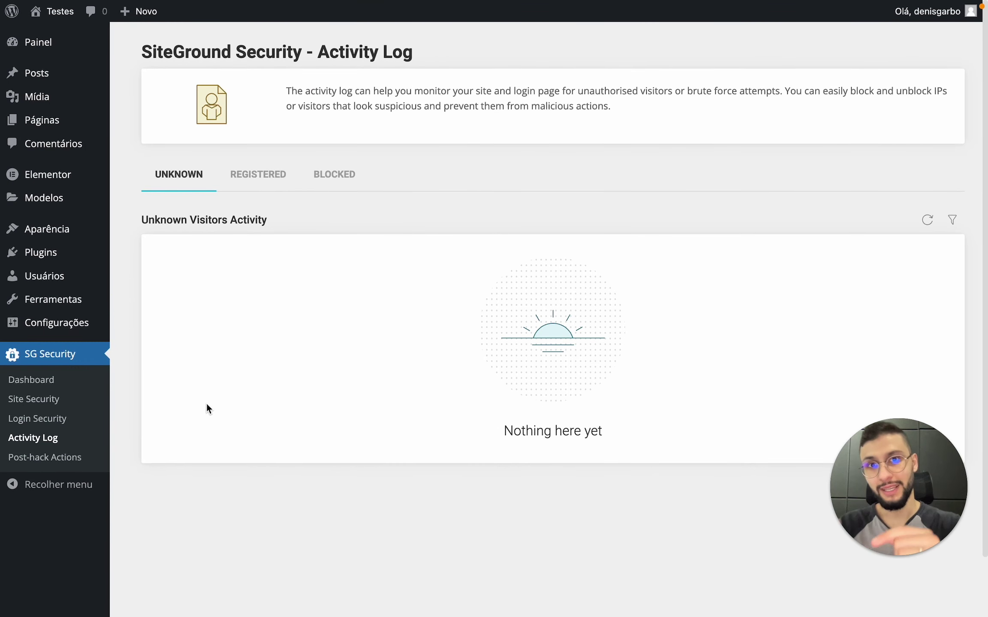